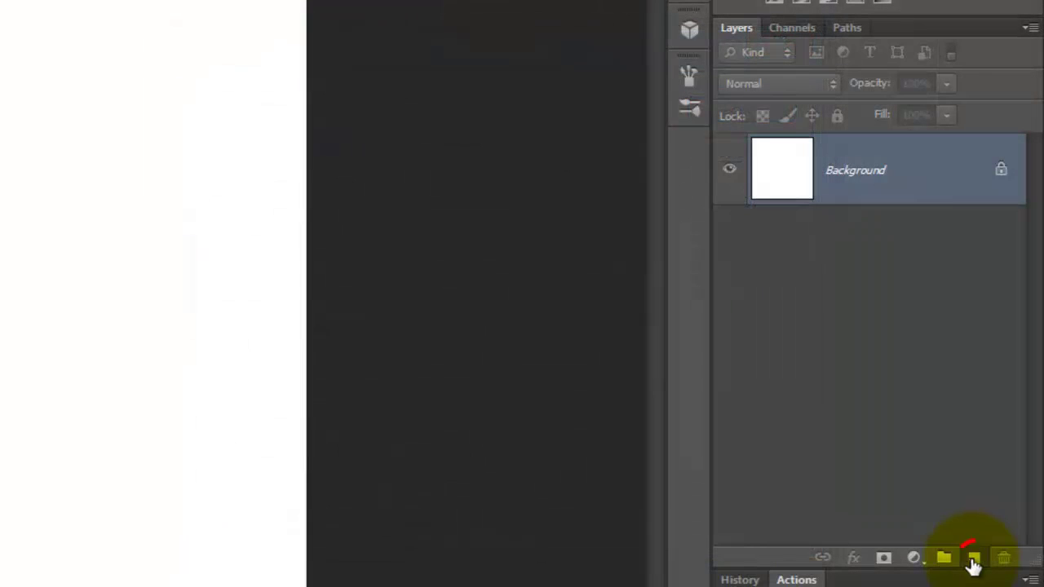
Step: Add an empty Layer 1 above Background and show the Swatches panel
click(974, 560)
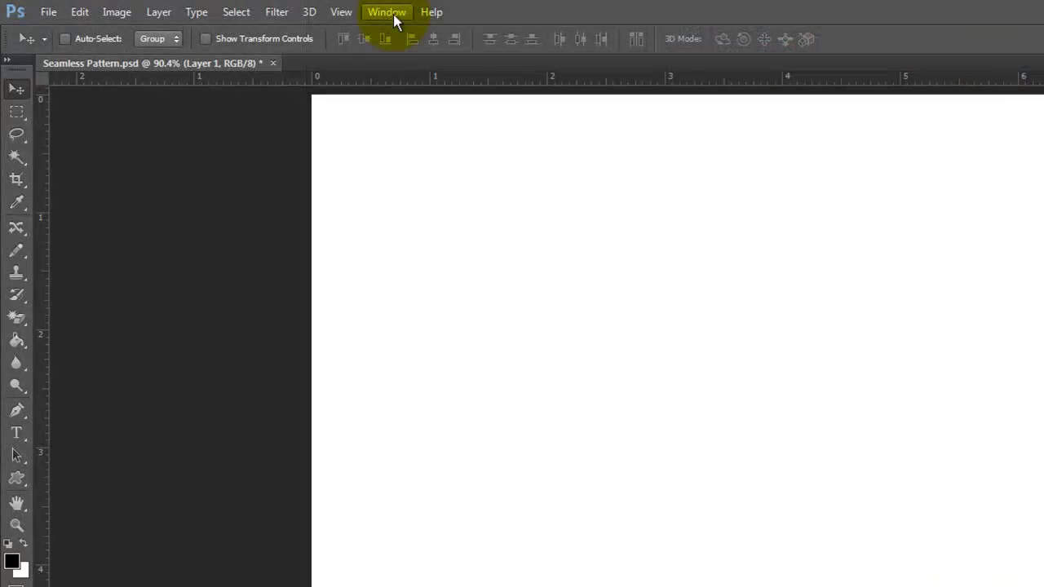
click(387, 12)
click(426, 426)
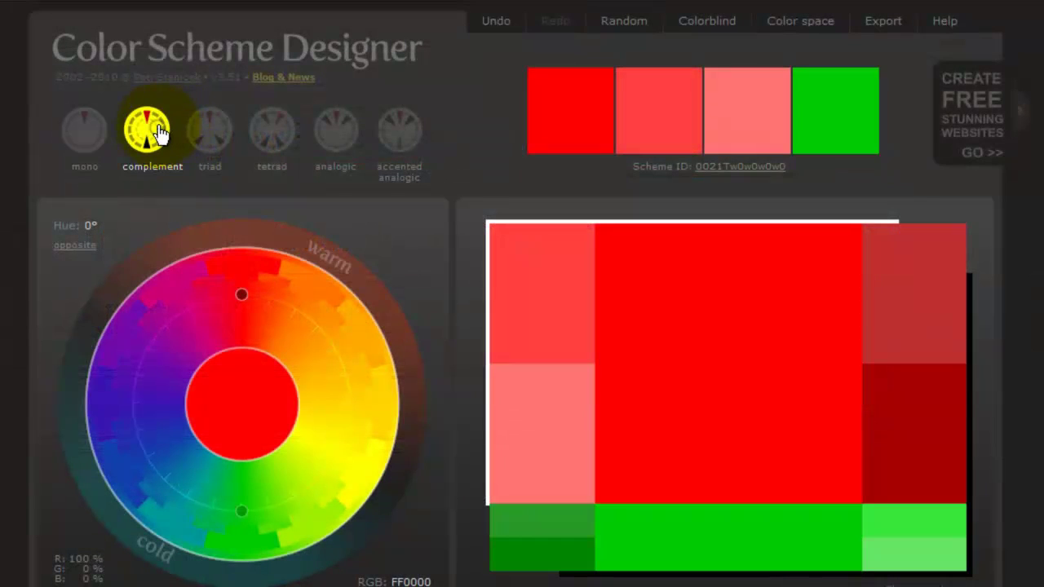
Step: Build an analogic scheme with a teal base hue and about 25° angle
click(211, 128)
click(270, 132)
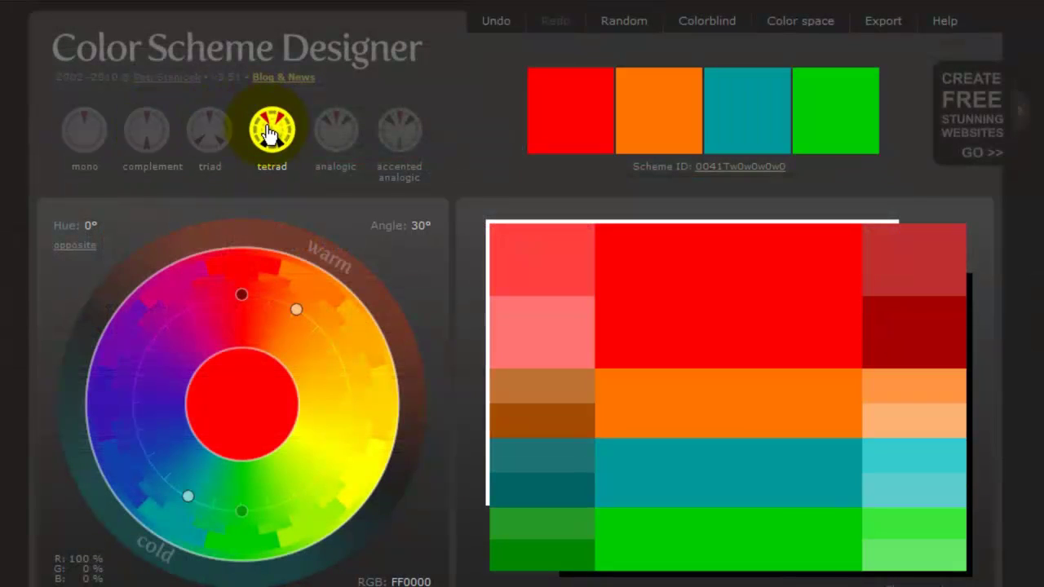
click(336, 131)
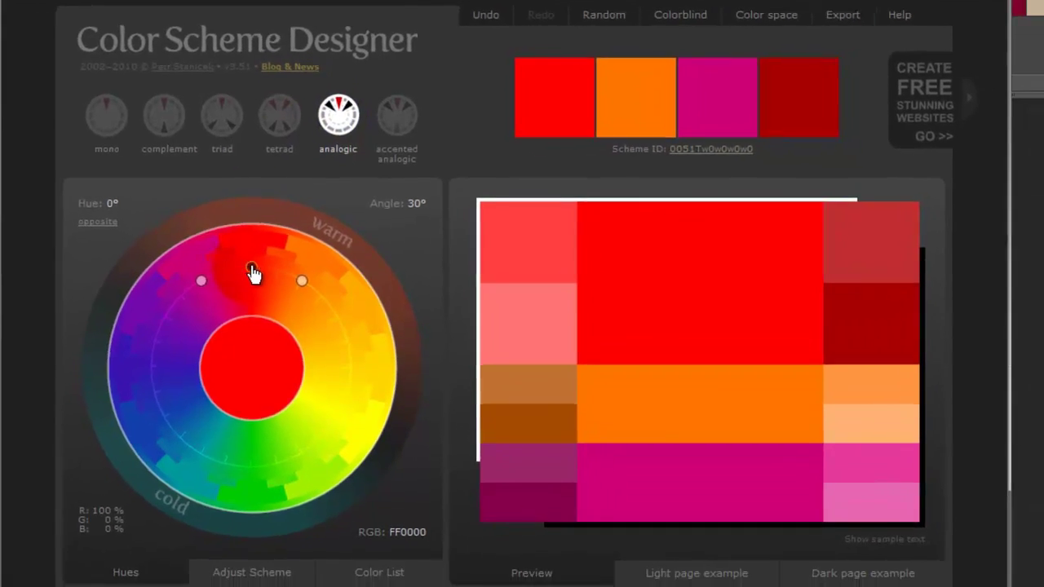
drag(240, 241, 191, 494)
mouse_move(251, 450)
mouse_down()
mouse_move(345, 350)
mouse_move(280, 454)
mouse_move(247, 462)
mouse_up()
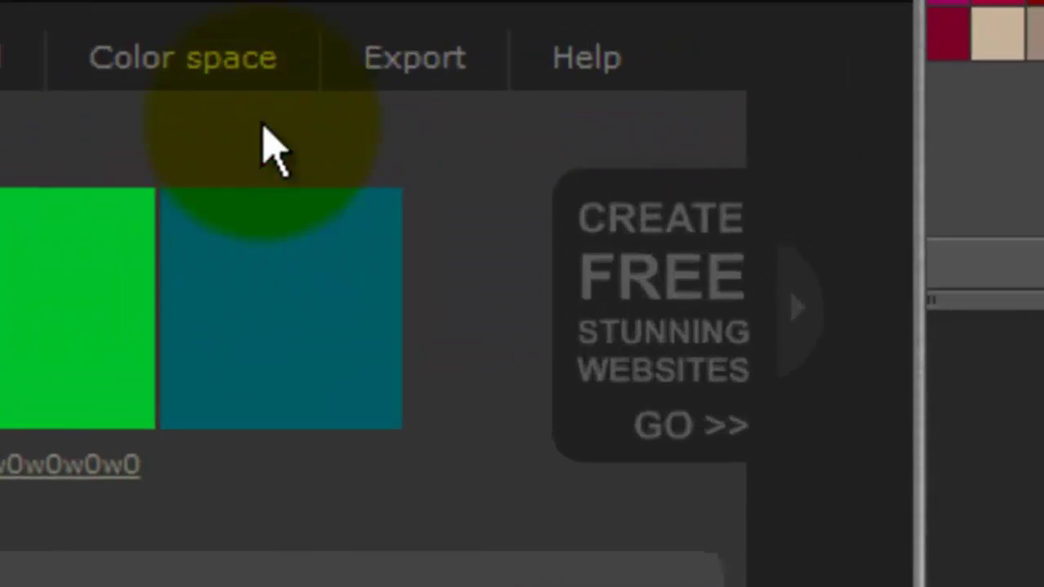
Step: Export the scheme as an ACO Photoshop palette and open the downloaded file
click(384, 77)
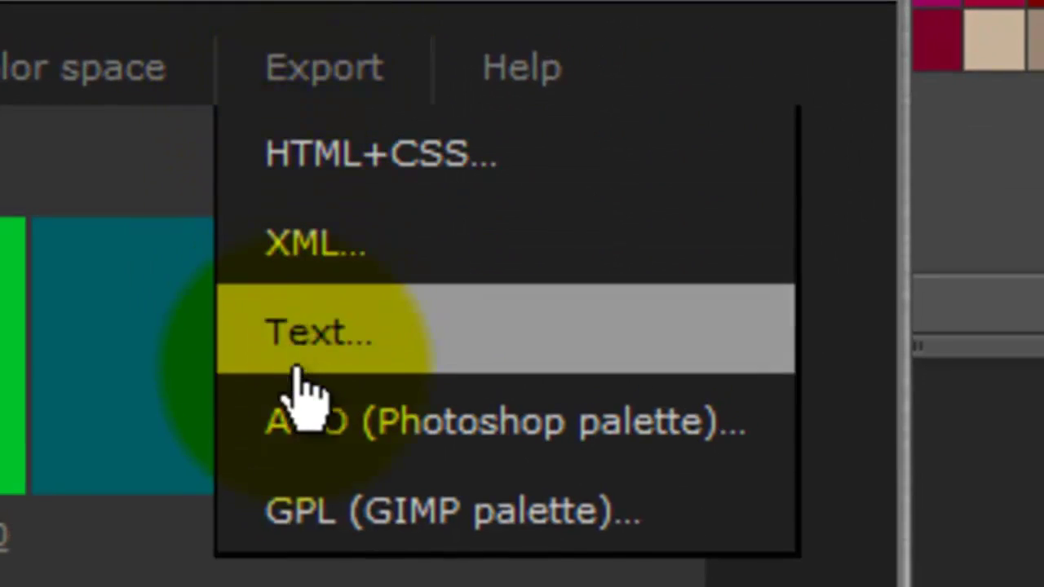
click(326, 432)
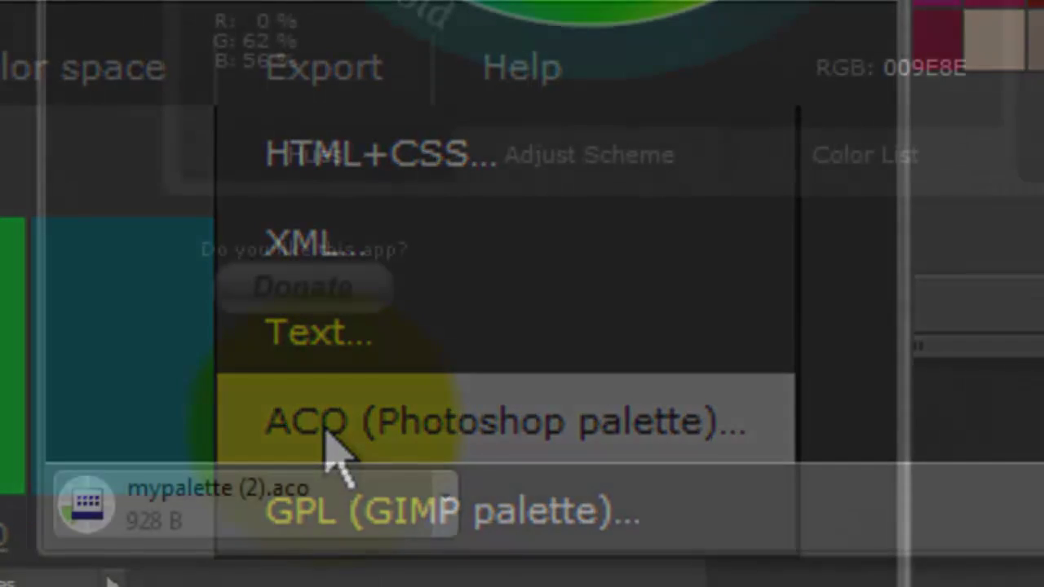
click(445, 504)
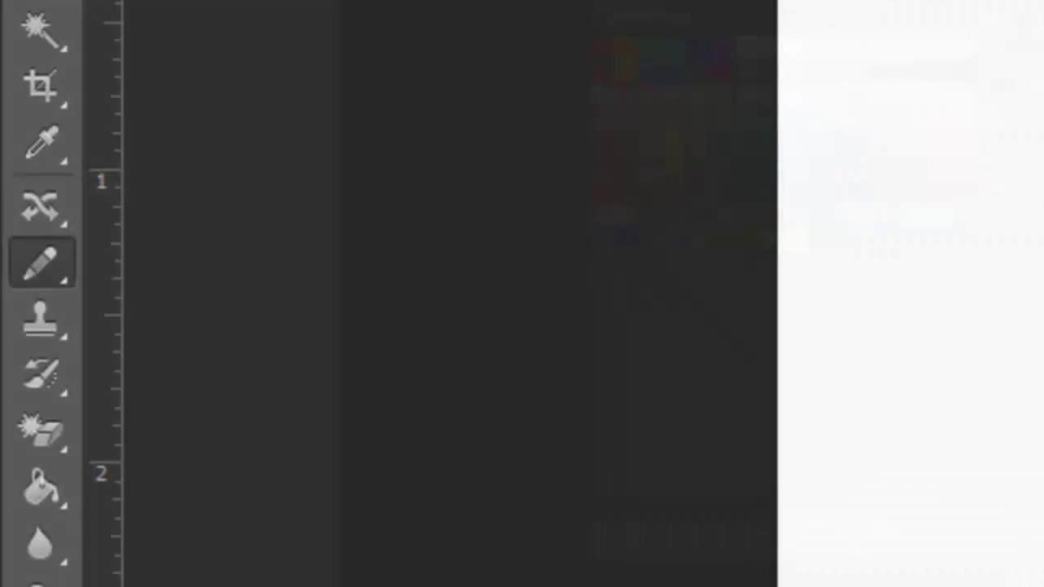
Step: Switch to the Pencil tool and check its 9 px, 100% hardness brush tip
right_click(40, 261)
click(187, 297)
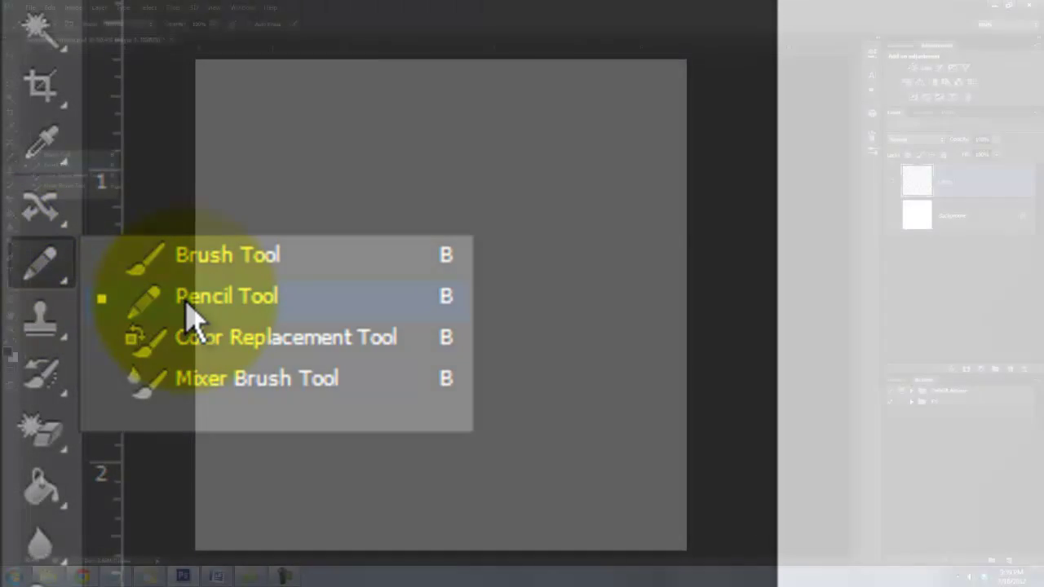
key(F5)
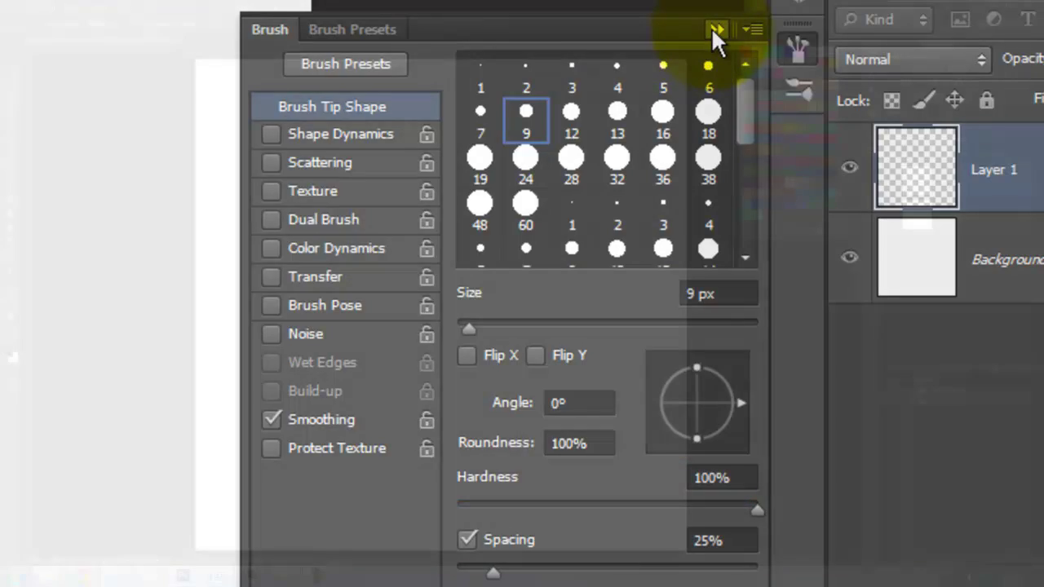
click(715, 29)
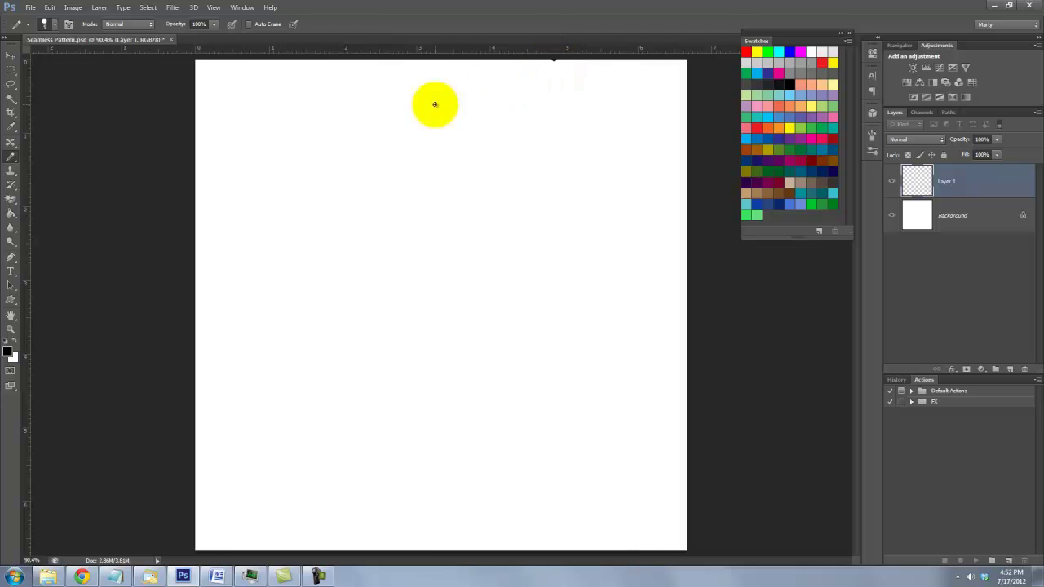
Step: Draw a straight diagonal pencil line to the left edge and bucket-fill the area above it
shift+click(168, 357)
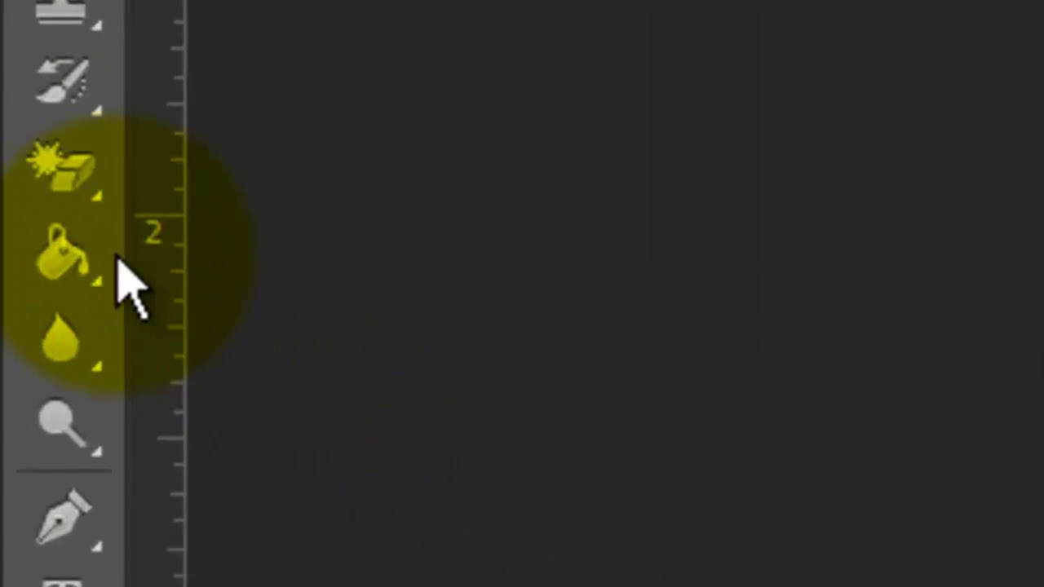
click(11, 212)
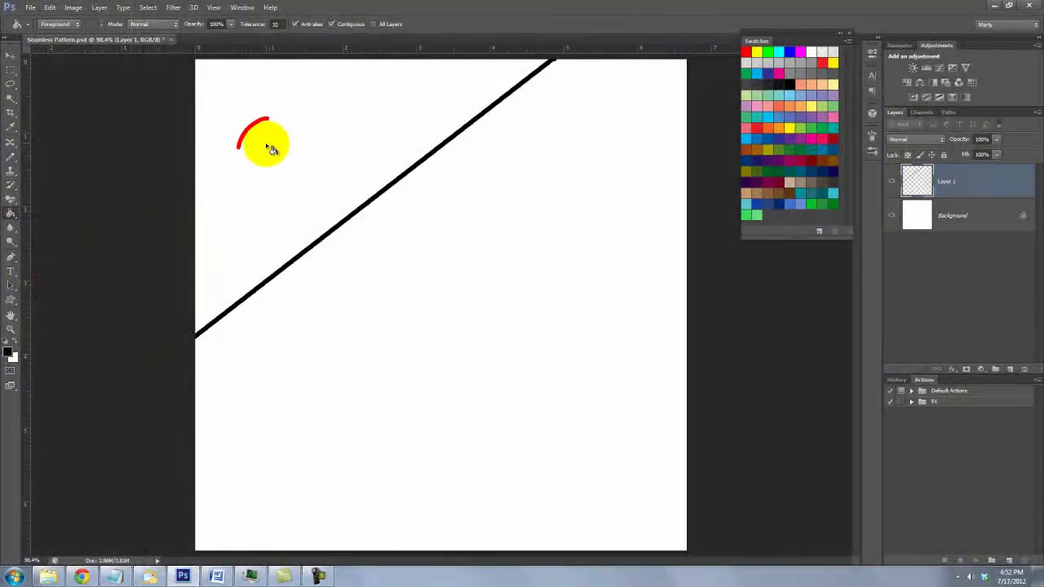
click(270, 149)
Step: Add a bright green Solid Color fill layer clipped to Layer 1
click(983, 371)
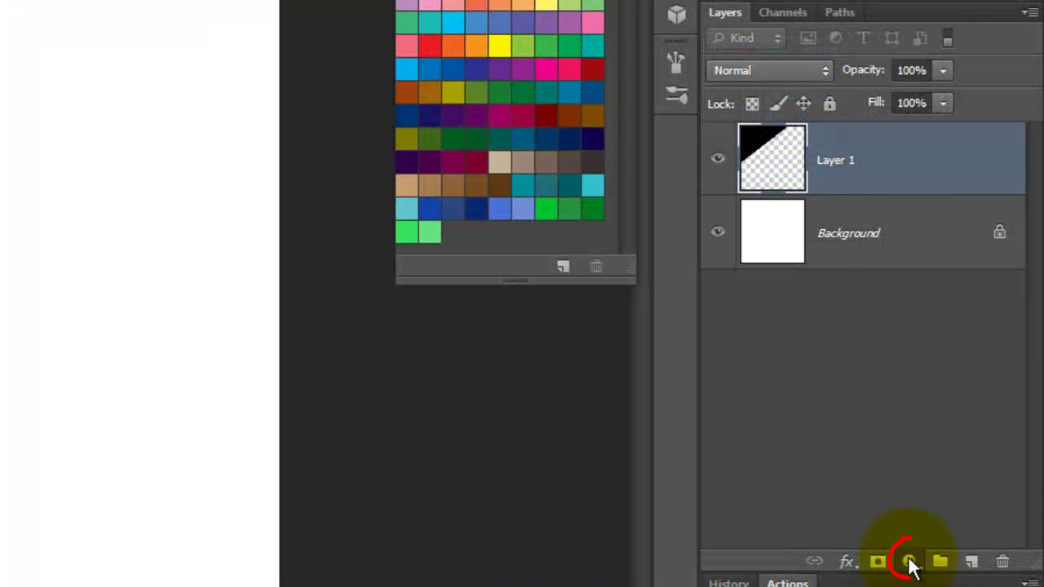
click(982, 370)
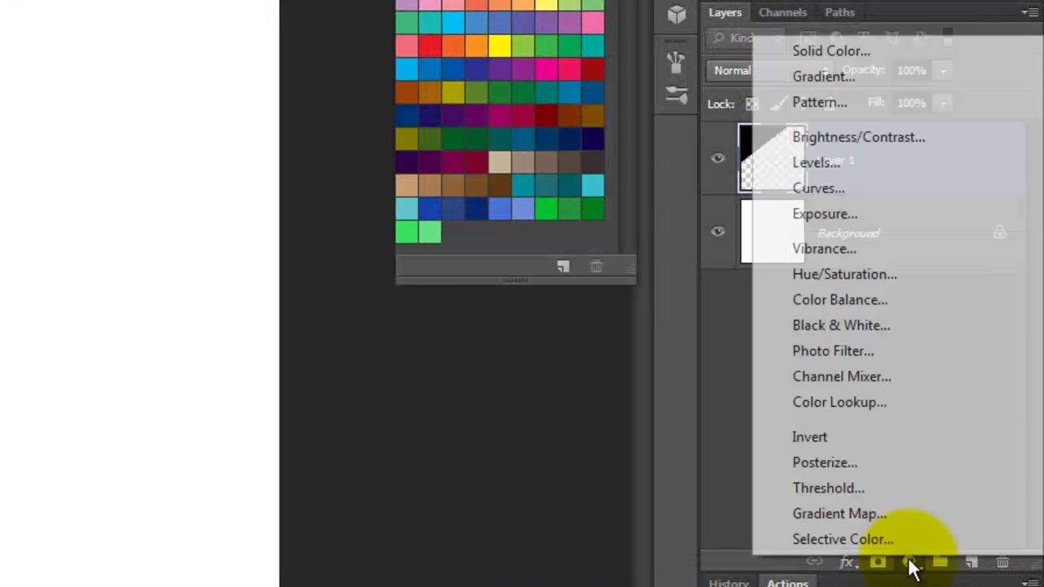
click(835, 51)
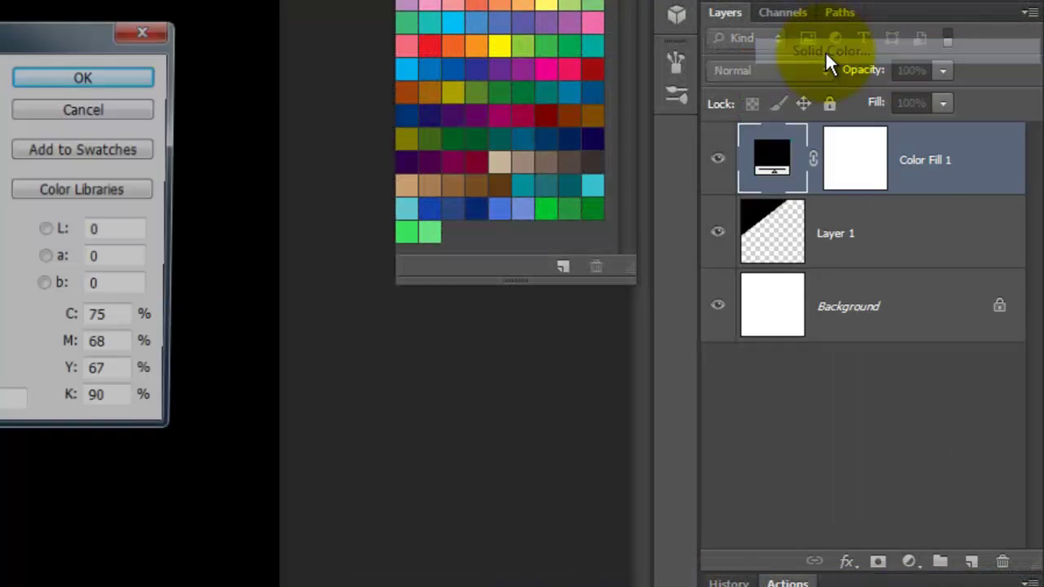
click(409, 231)
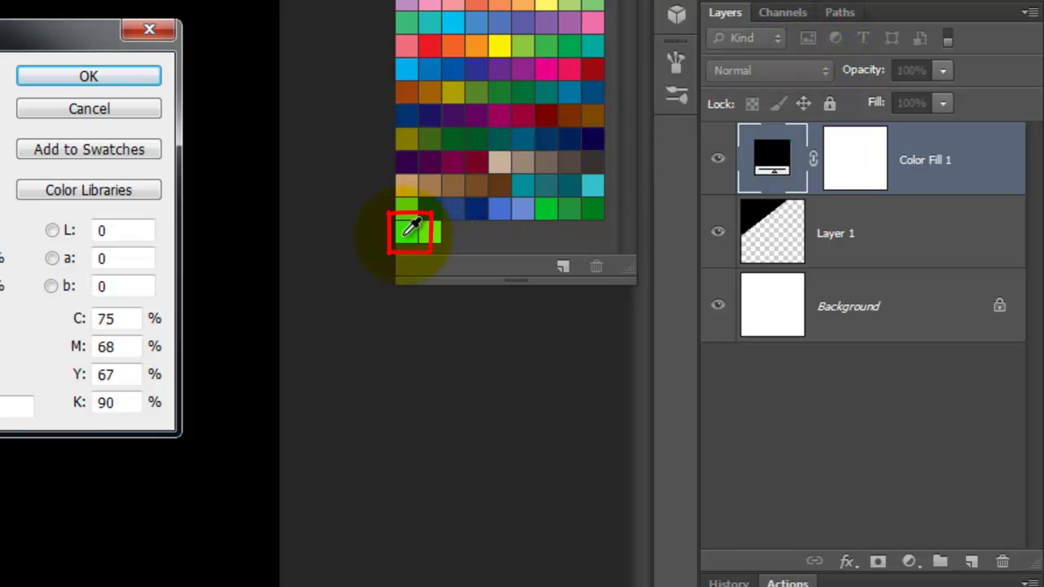
click(130, 80)
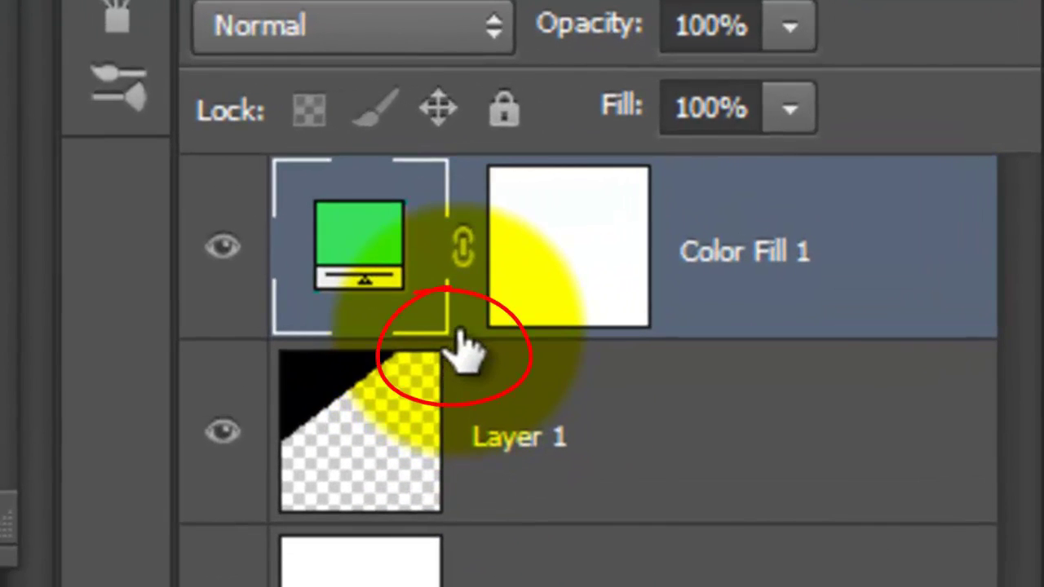
key(alt)
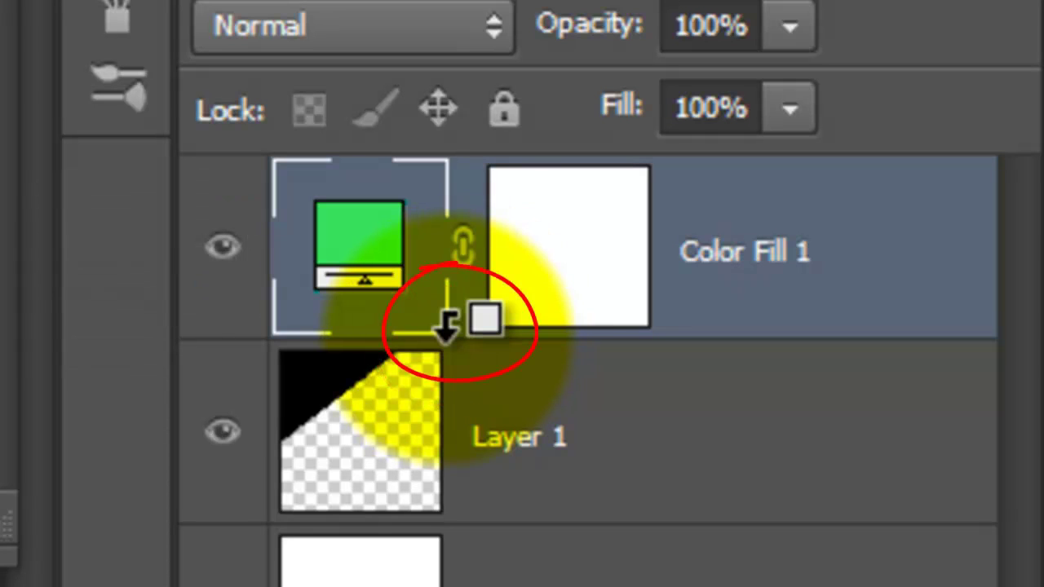
alt+click(447, 324)
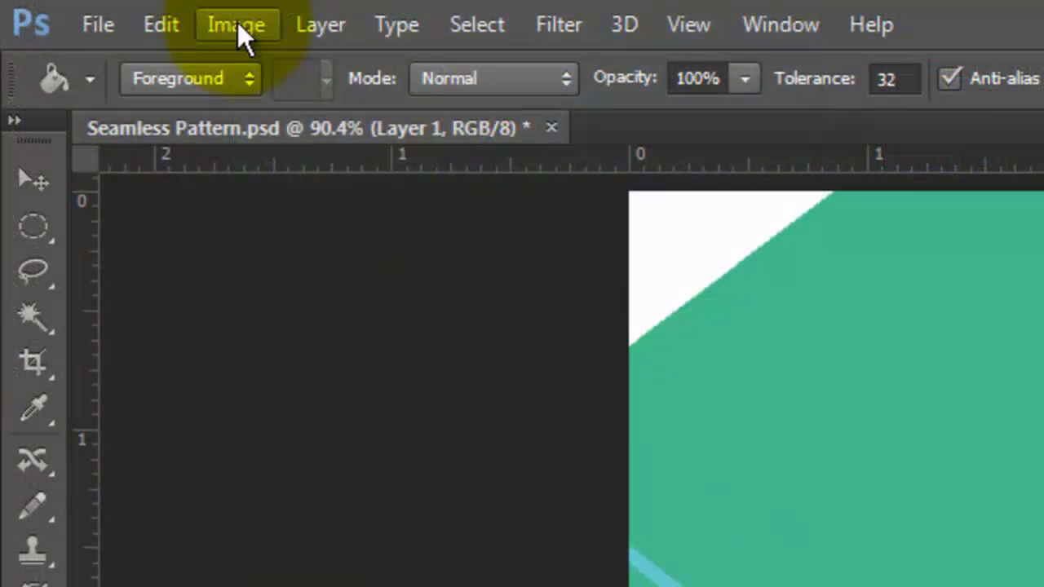
Step: Resize the canvas to 200% width and 200% height, anchored top-left
click(236, 24)
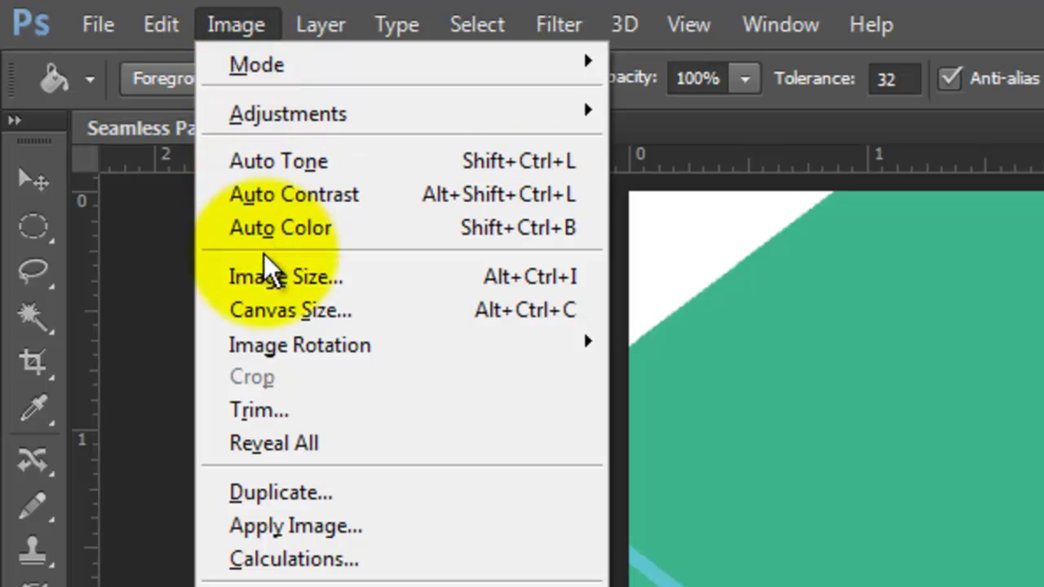
click(267, 308)
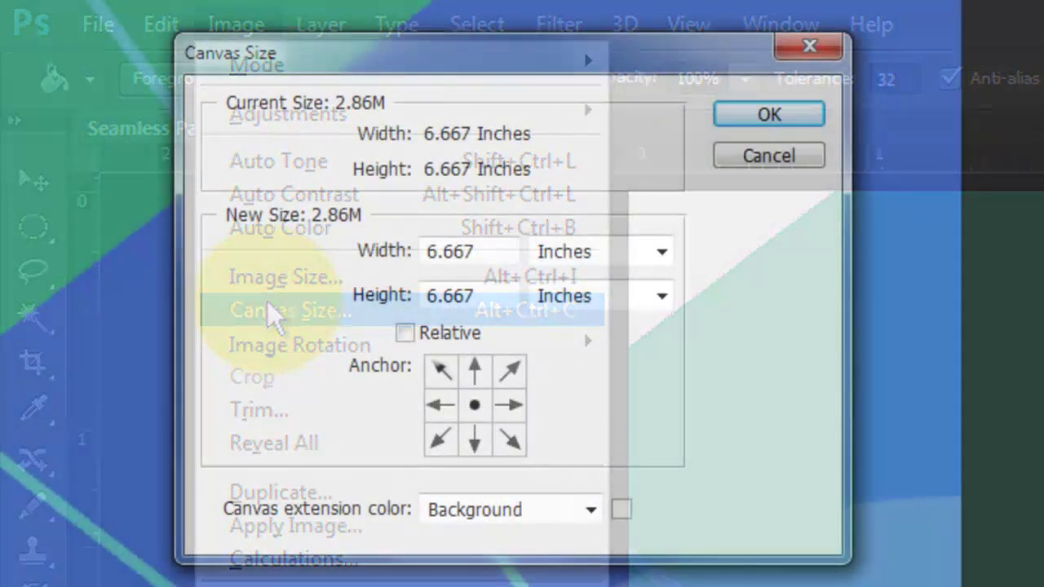
click(439, 366)
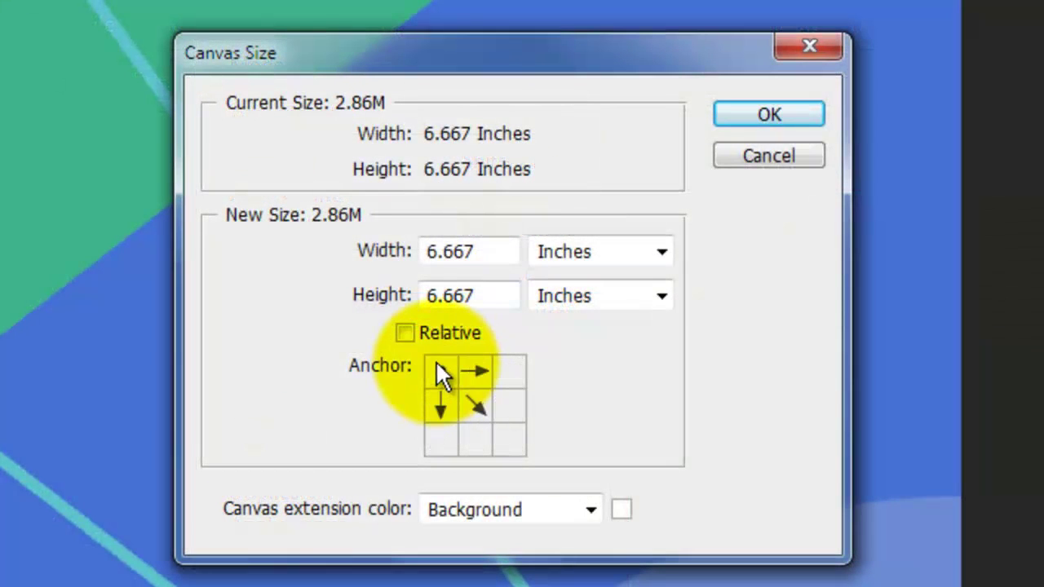
click(662, 253)
click(613, 277)
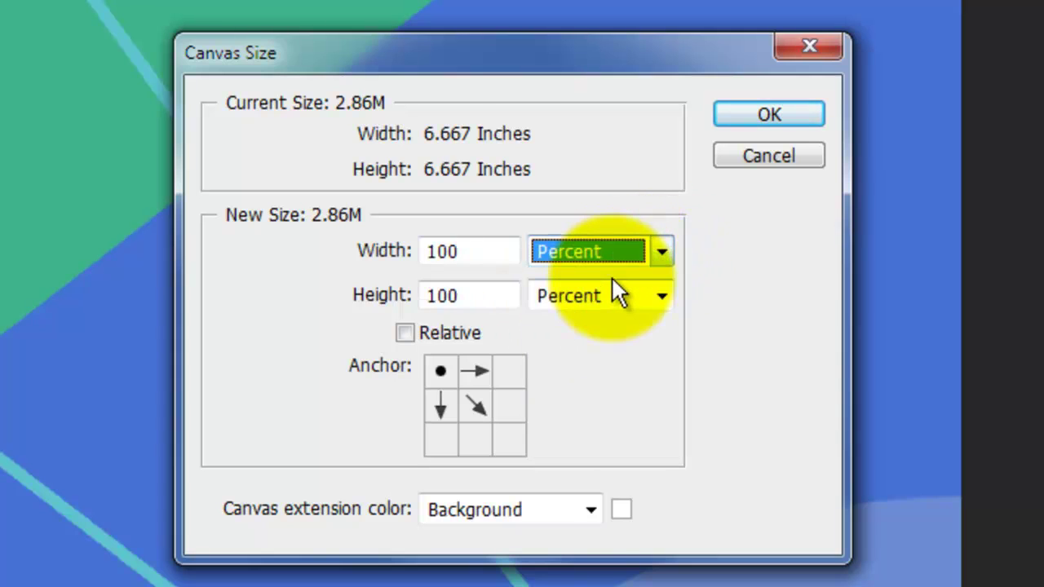
double_click(493, 256)
text(200)
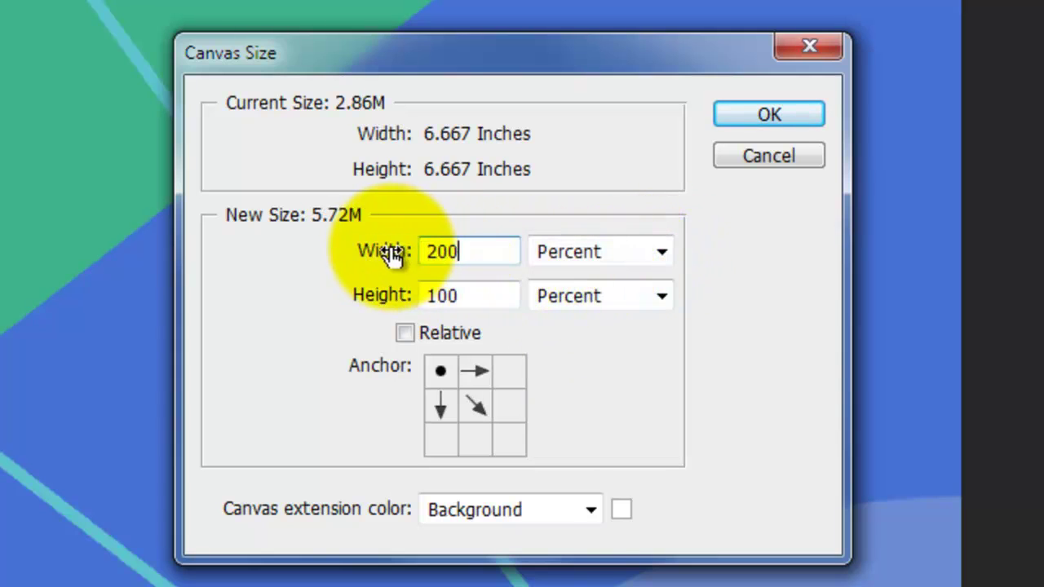
double_click(470, 296)
text(200)
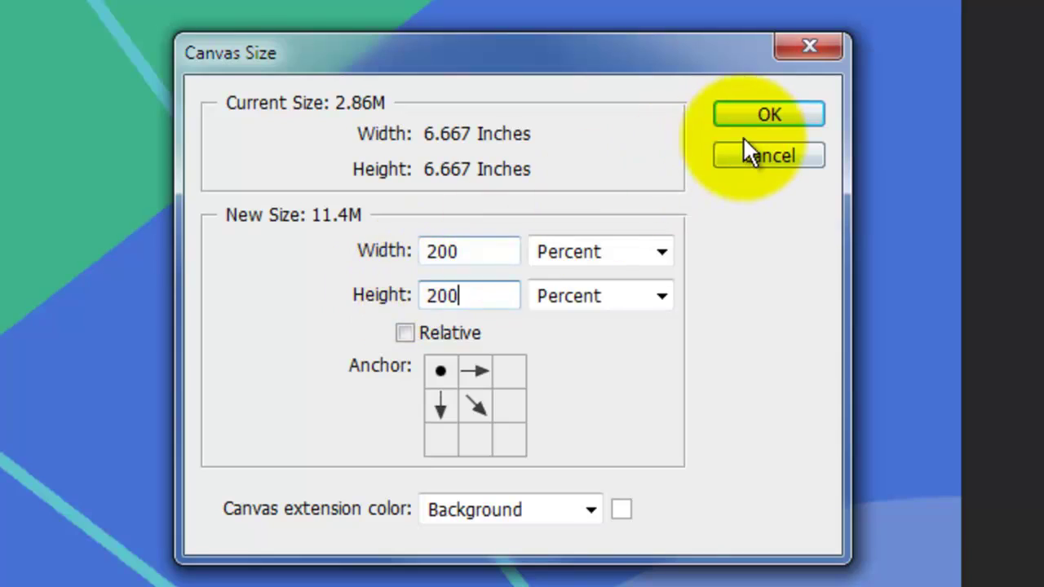
click(769, 115)
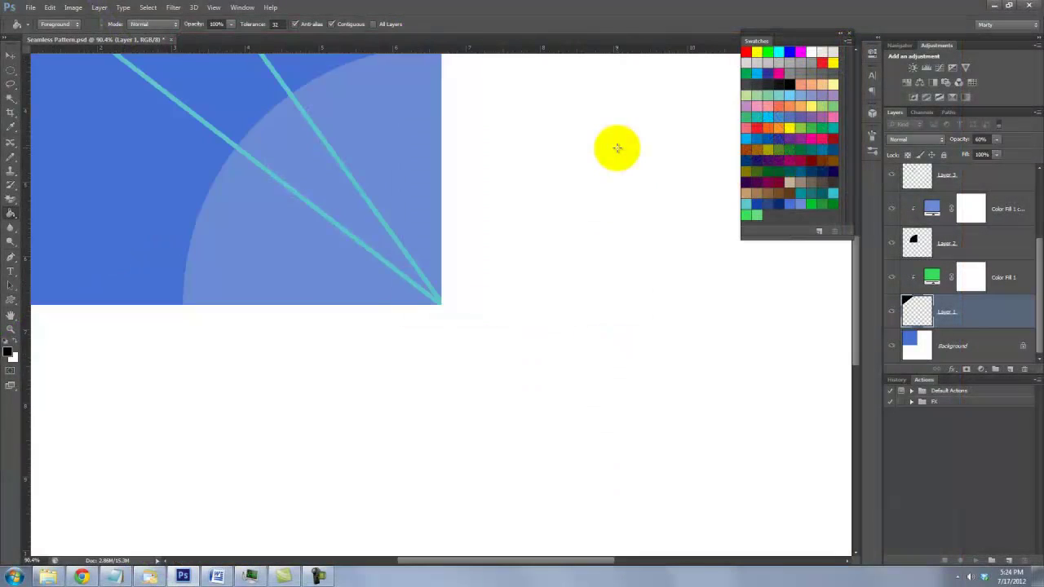
Step: Fit the enlarged canvas in the window and flatten all layers into Background
key(ctrl+0)
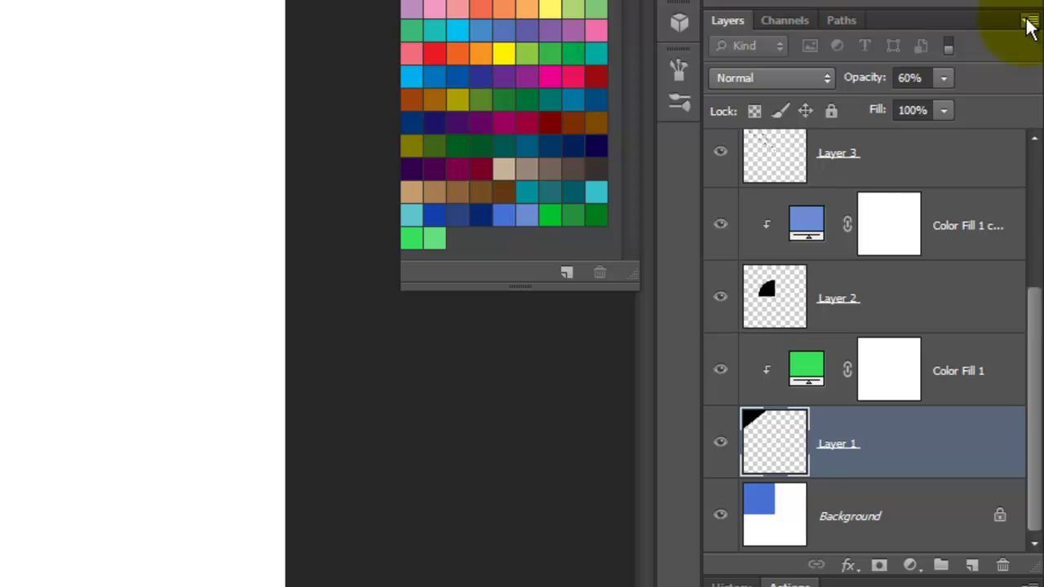
click(1028, 26)
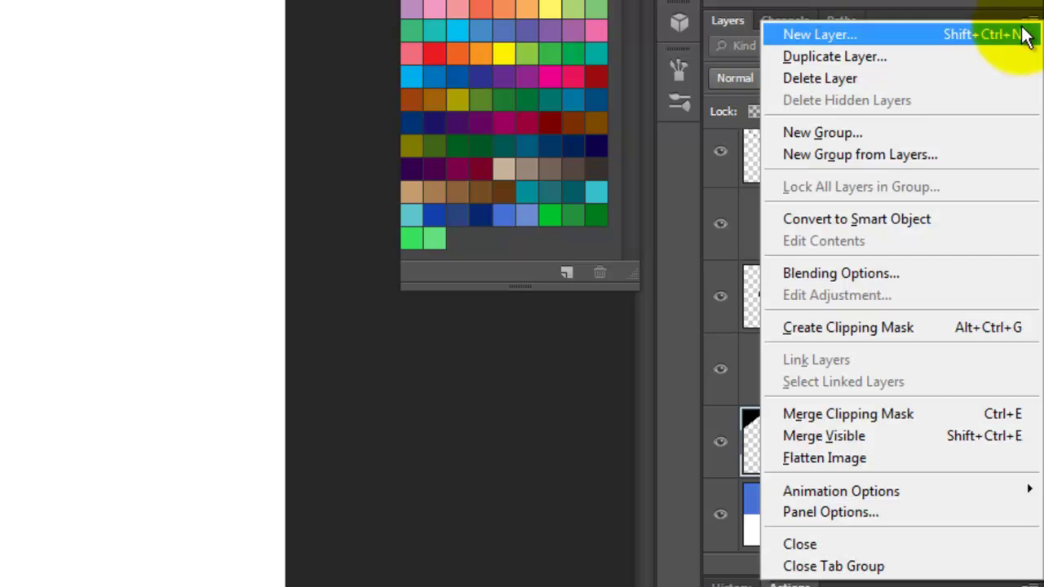
click(849, 459)
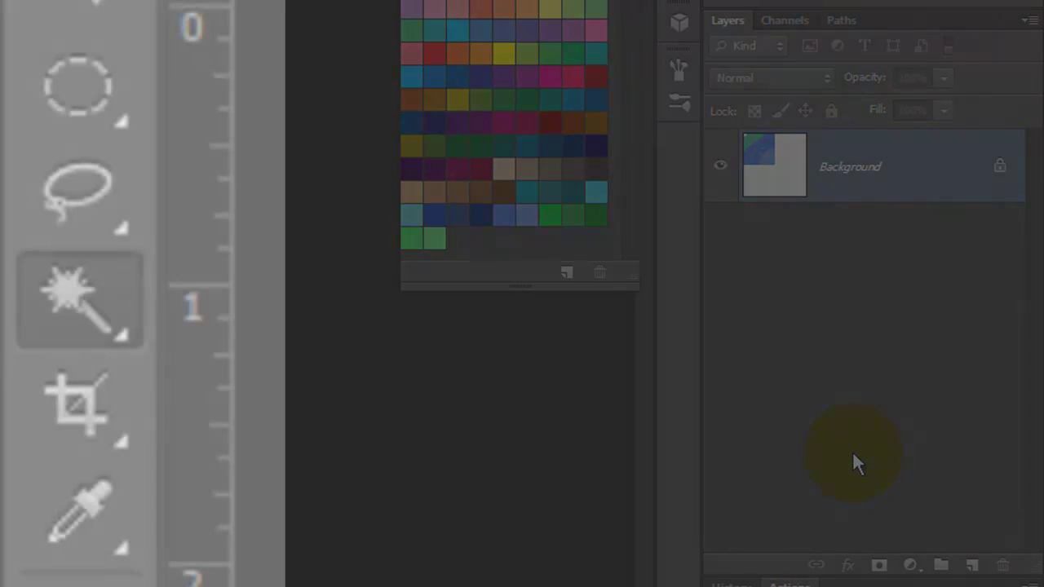
Step: Magic Wand the white area and invert the selection to select the tile
click(82, 326)
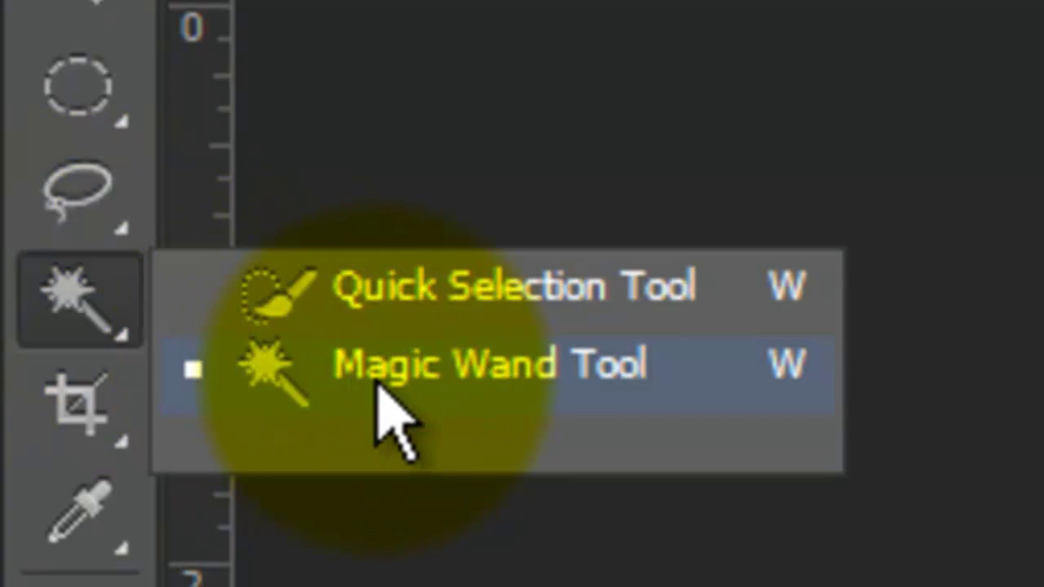
click(377, 384)
click(508, 154)
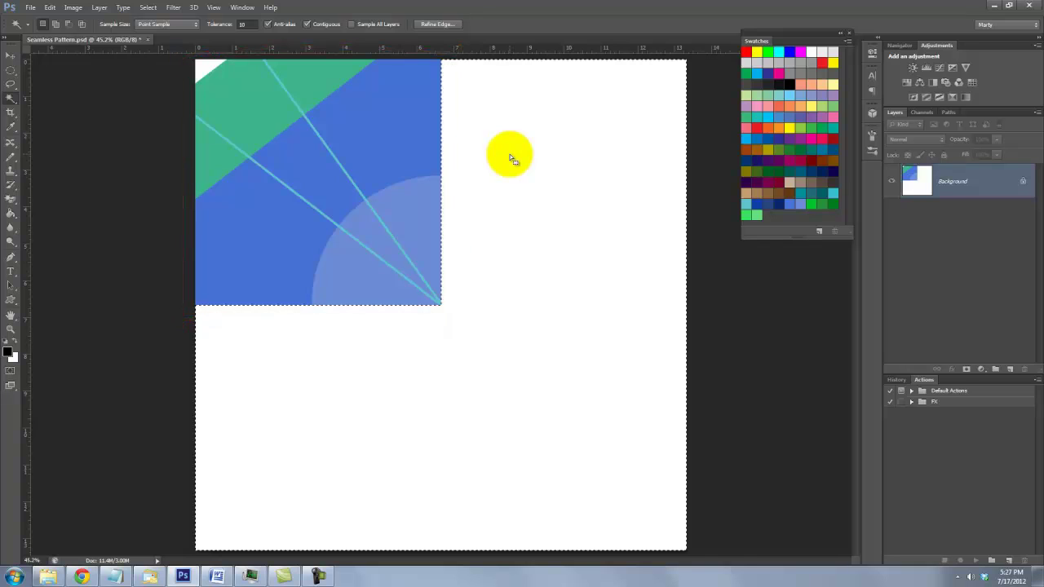
key(ctrl+shift+i)
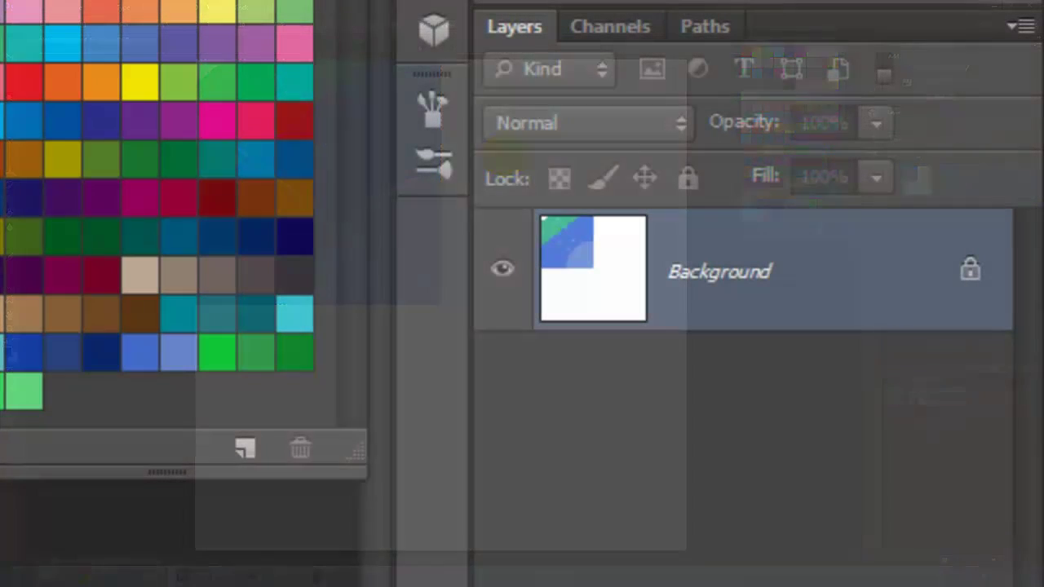
Step: Copy the tile to Layer 1, fill Background white, and duplicate Layer 1
key(ctrl+j)
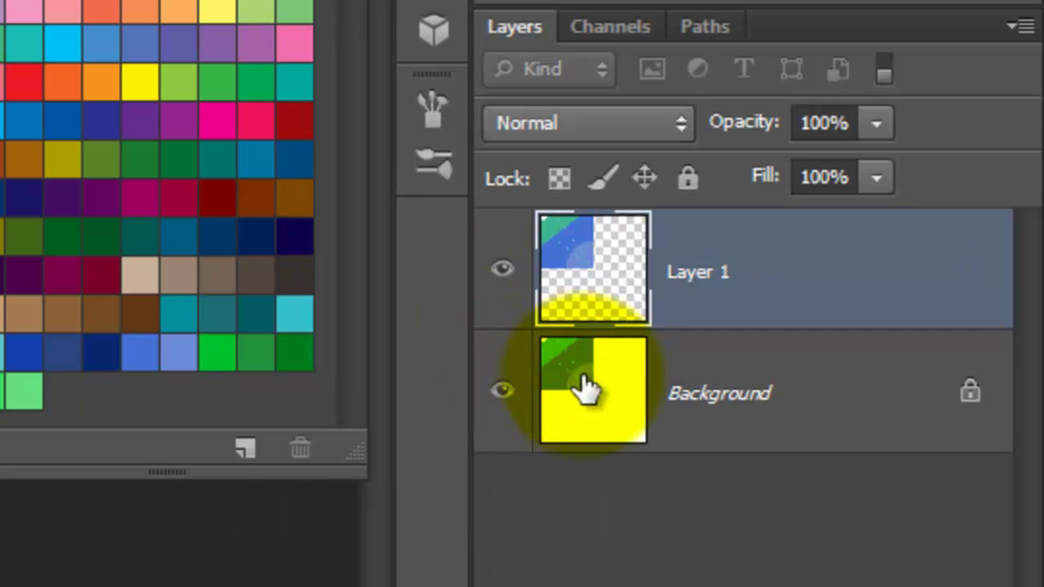
click(601, 396)
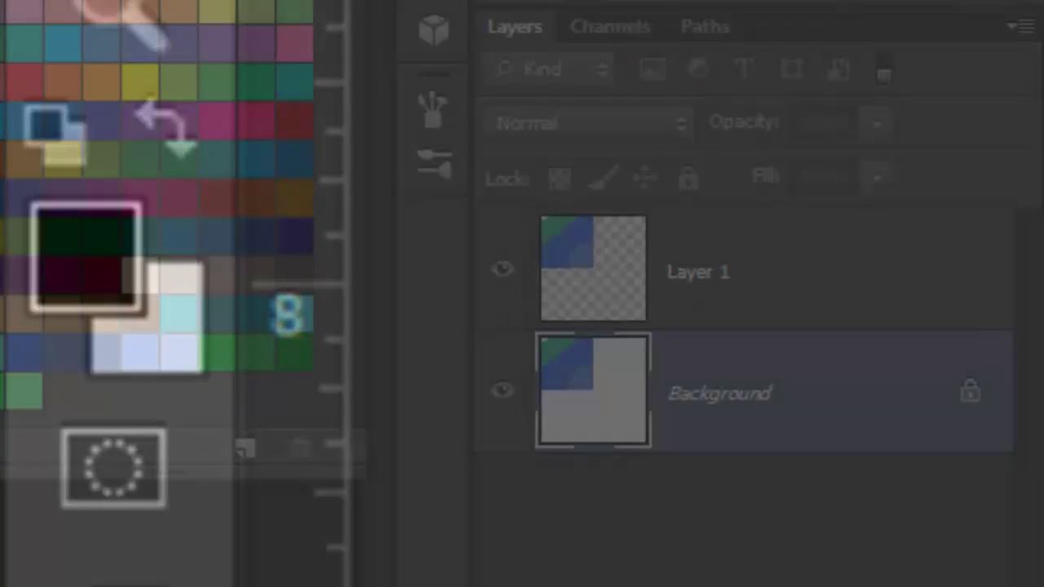
key(ctrl+Delete)
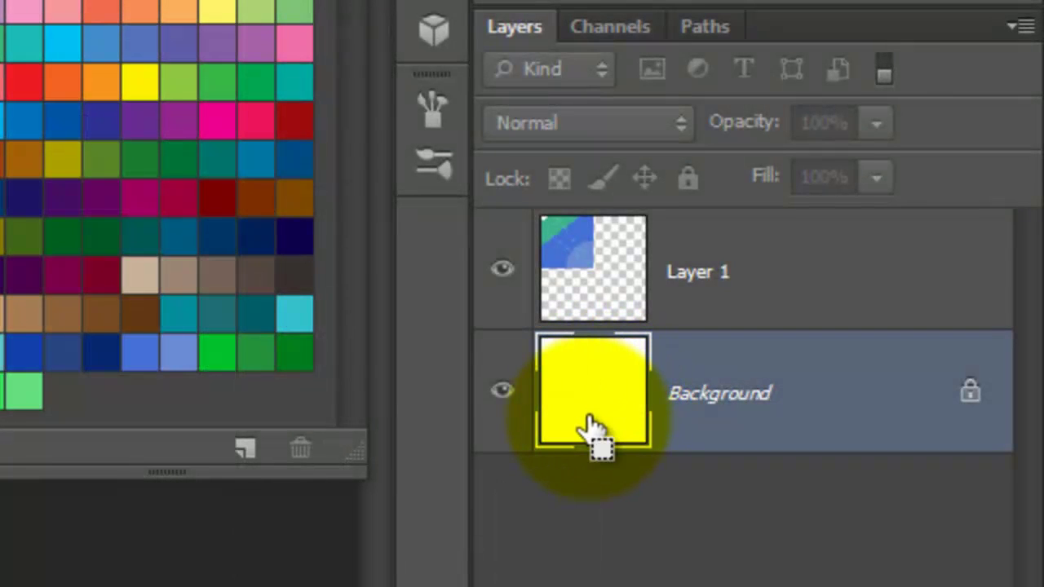
click(591, 290)
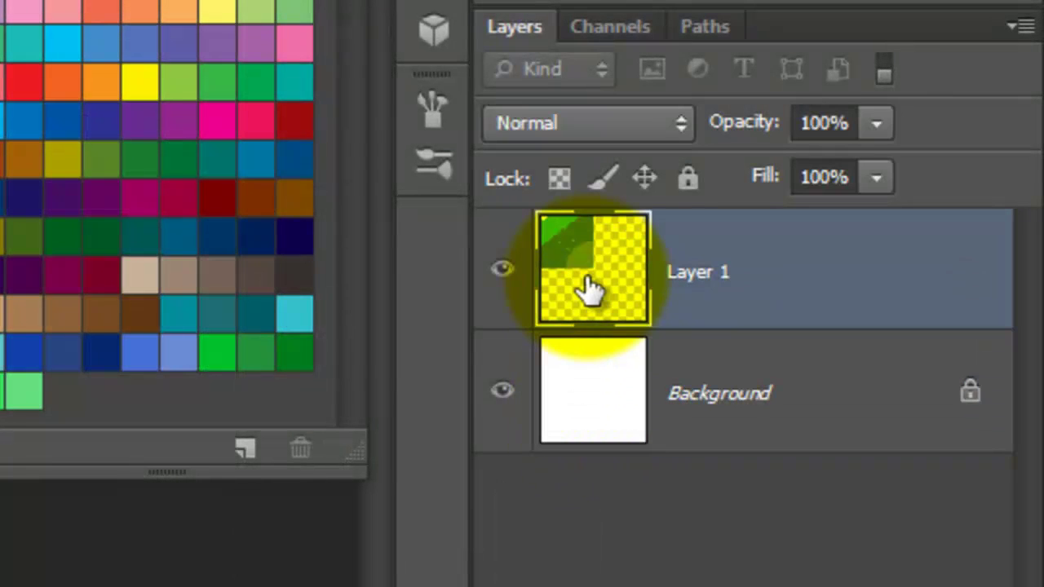
key(ctrl+j)
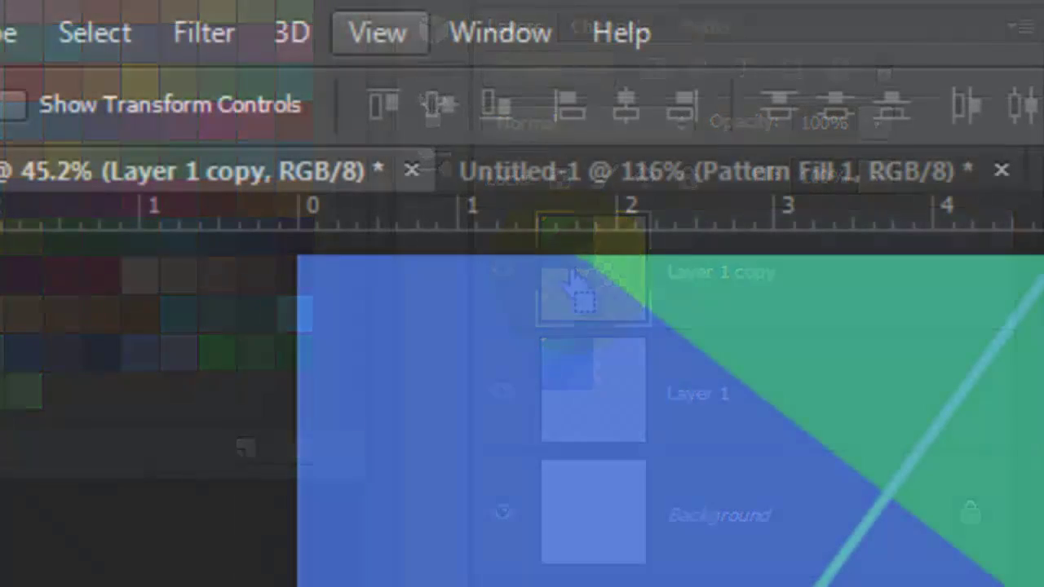
Step: Move the flipped copy into the top-right quarter and merge it down into Layer 1
click(378, 35)
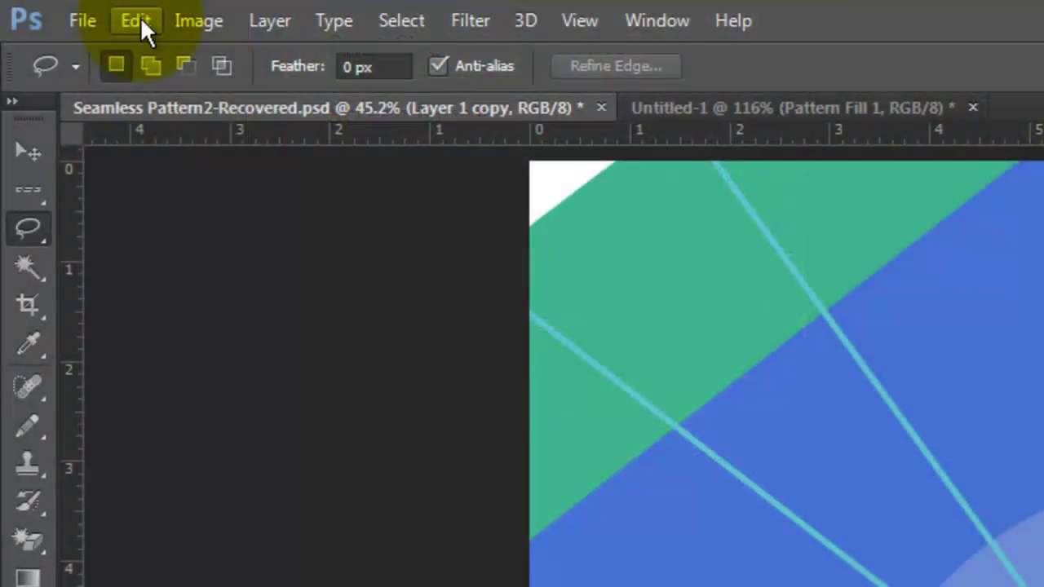
click(140, 19)
mouse_move(200, 586)
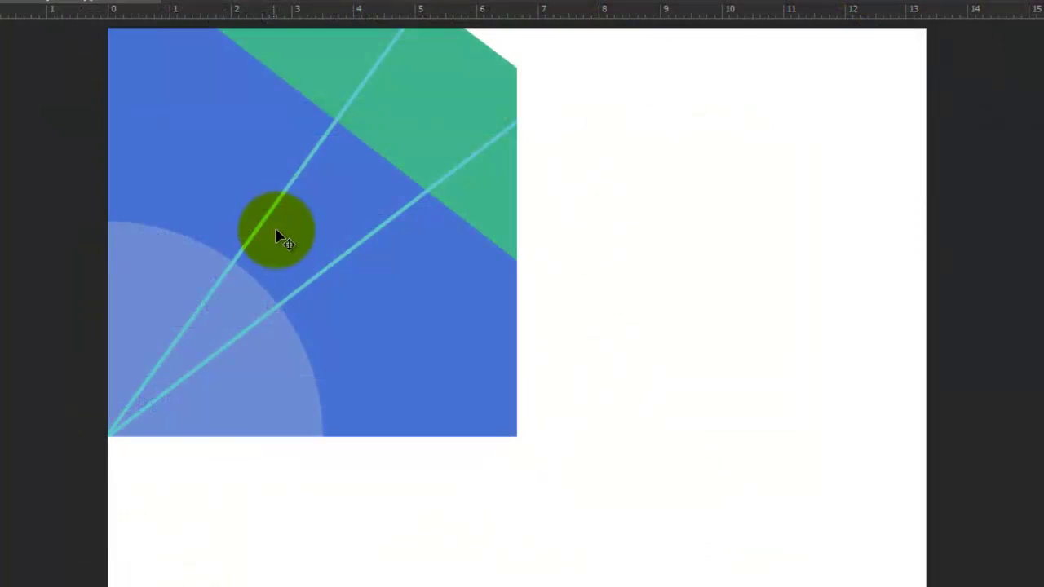
drag(277, 236, 688, 261)
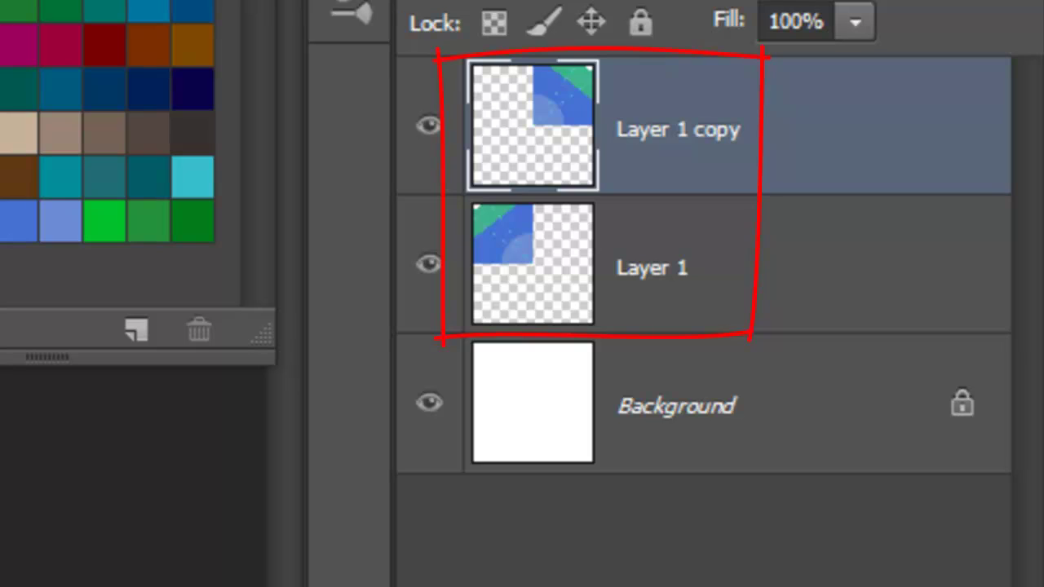
key(ctrl+e)
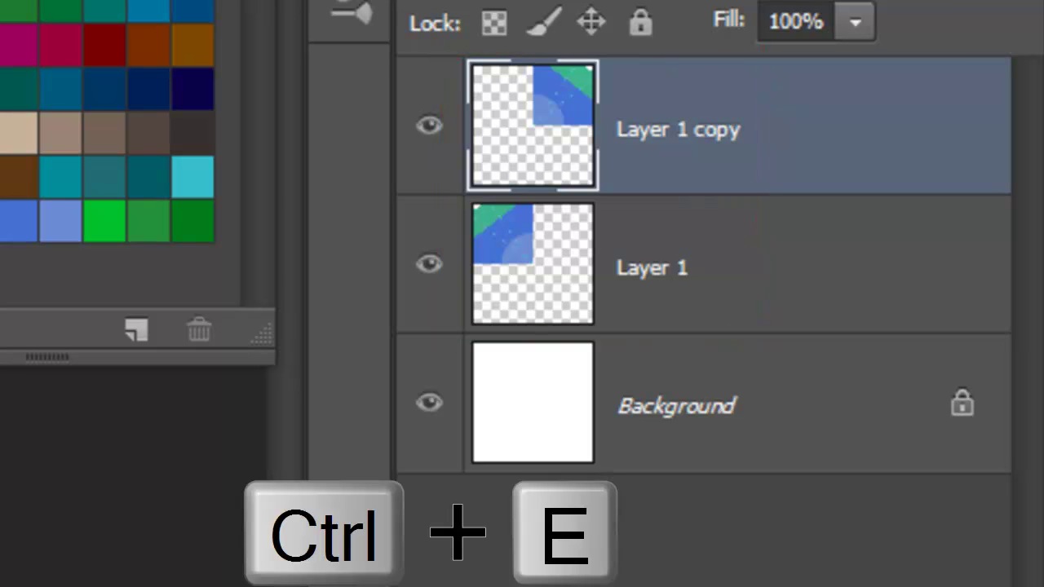
Step: Duplicate the top half, flip it vertically, and move it into the lower half
key(ctrl+j)
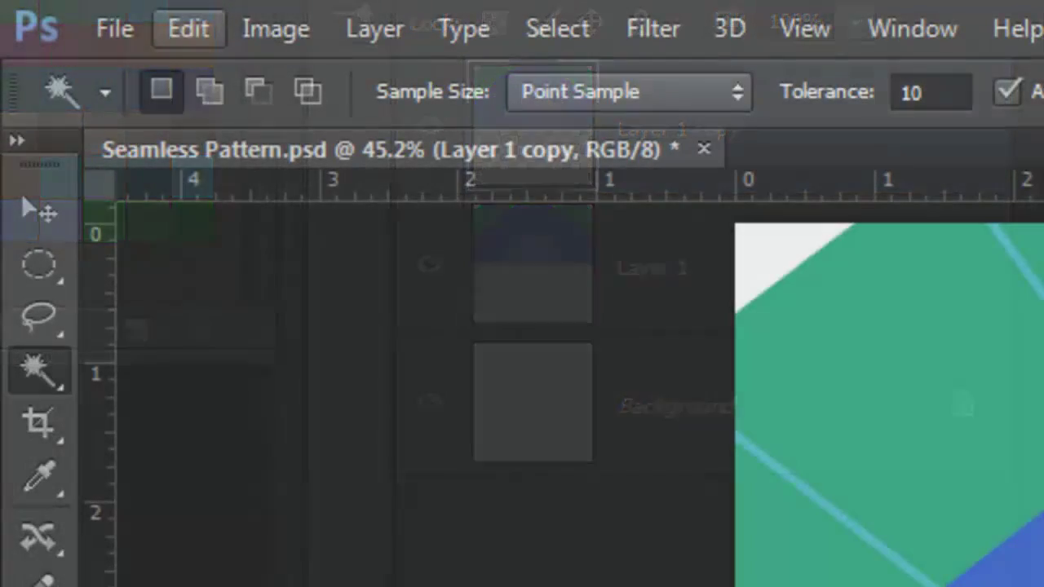
click(186, 28)
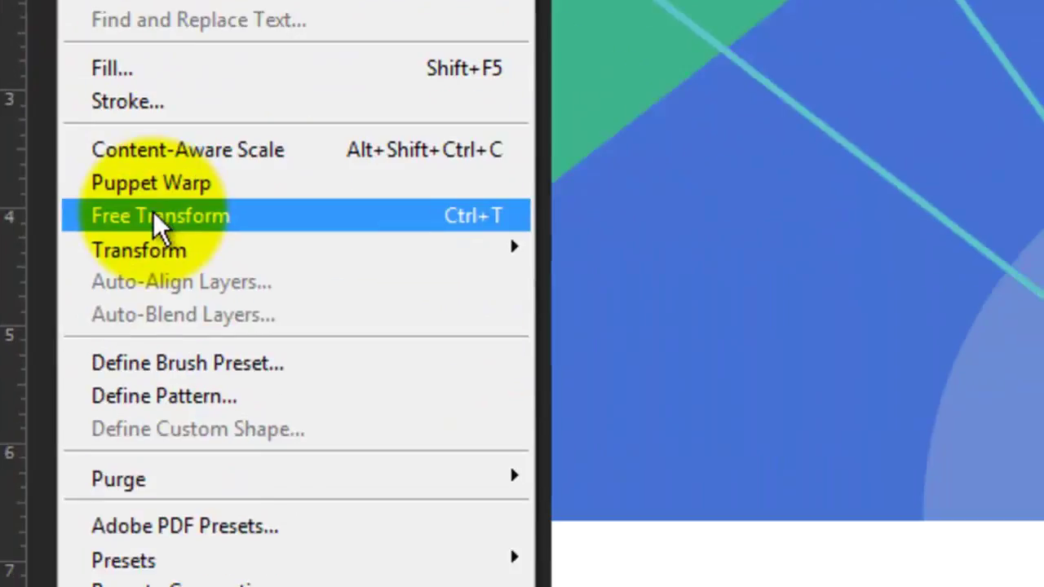
mouse_move(136, 101)
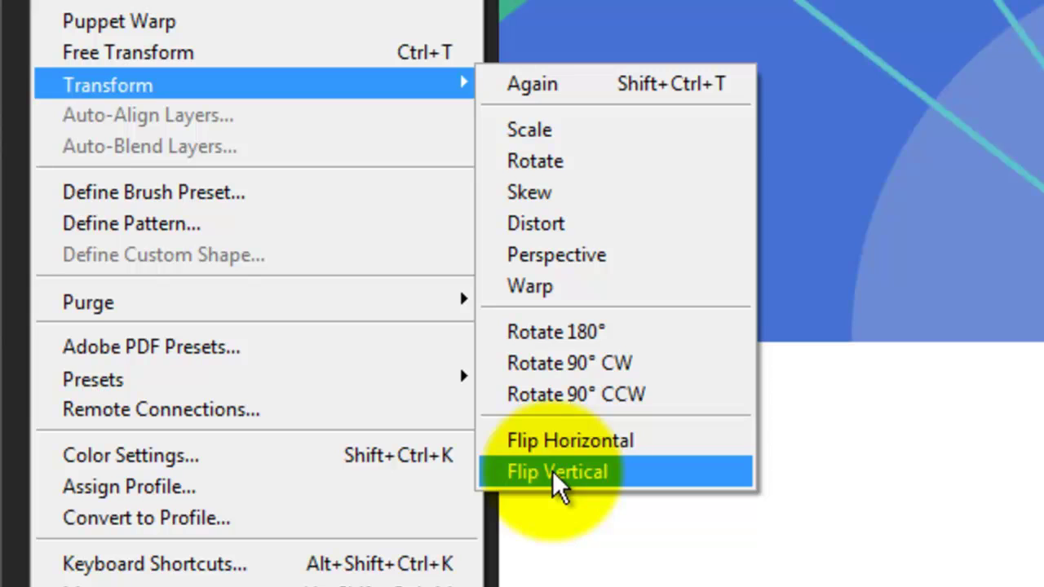
click(558, 472)
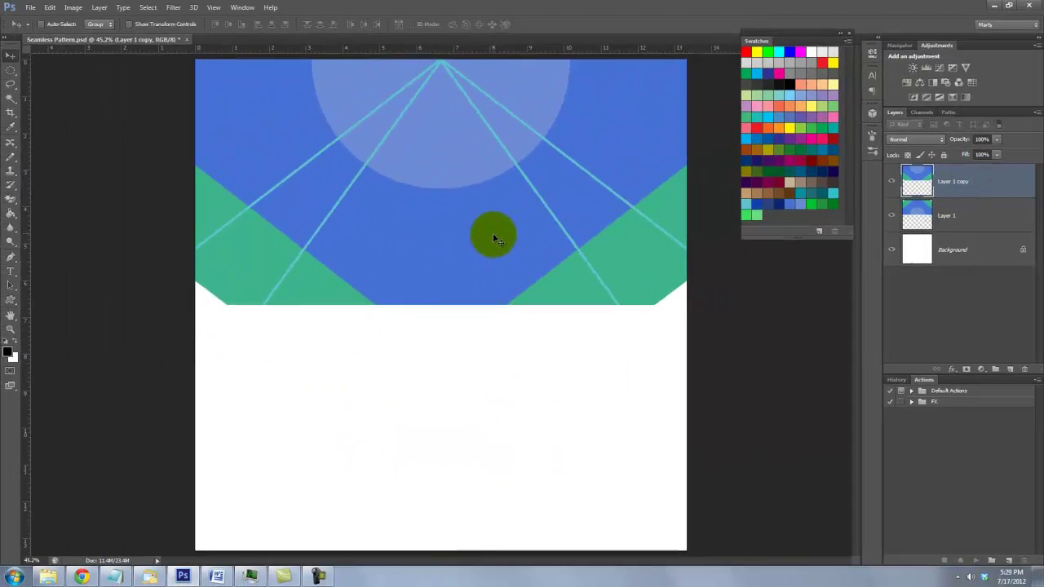
drag(495, 238, 505, 484)
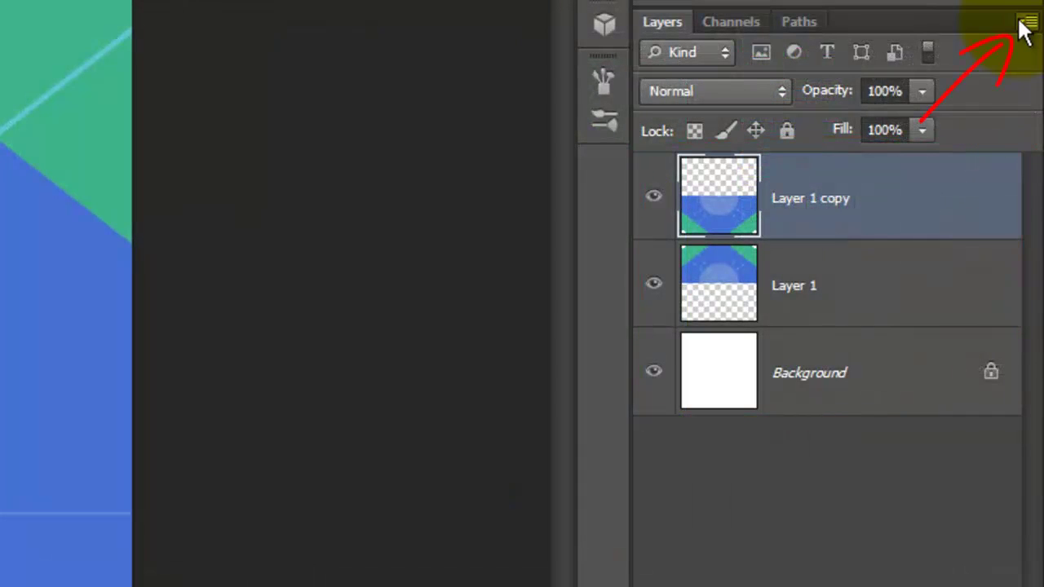
Step: Flatten the image, zoom into the tile's centre, and pick the Single Column Marquee tool
click(1025, 23)
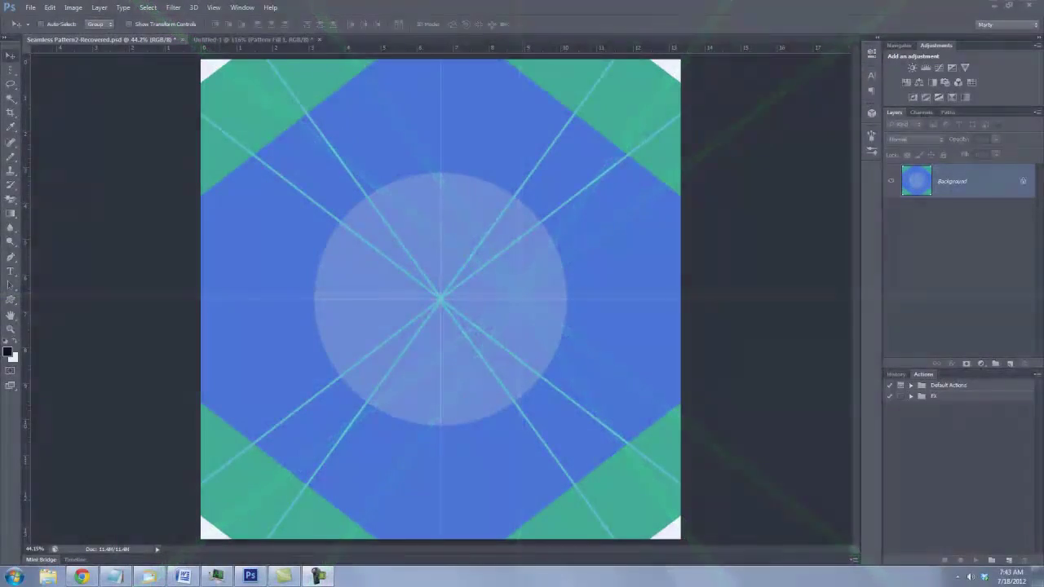
key(z)
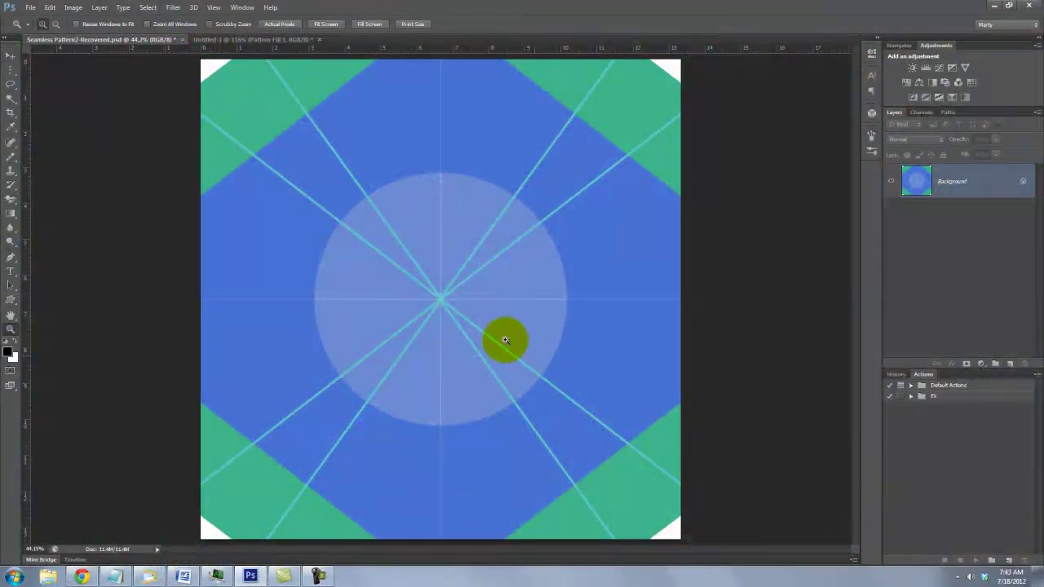
drag(420, 283, 458, 313)
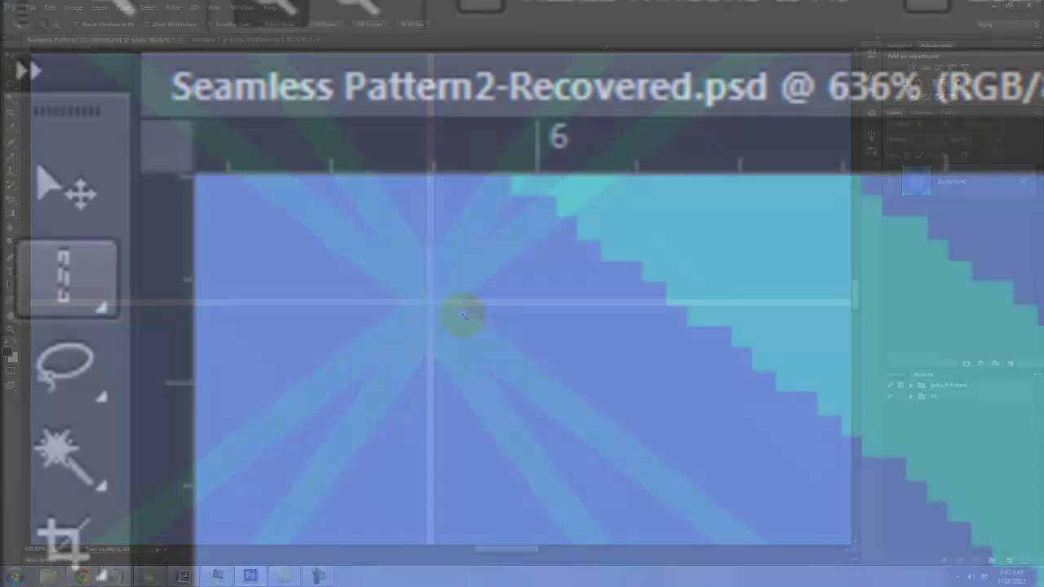
click(8, 73)
click(46, 277)
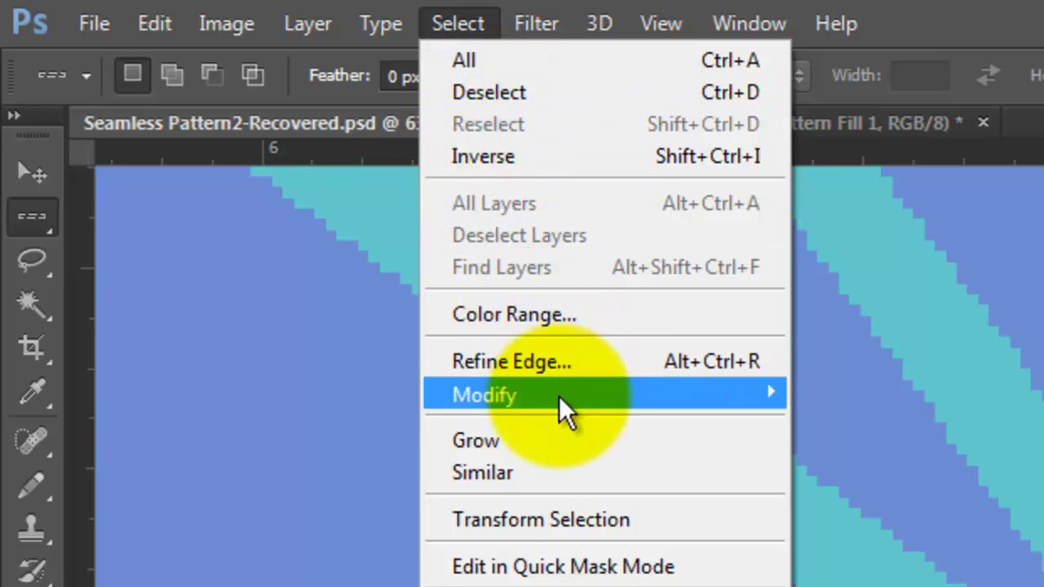
Step: Expand the centre-line selection by 2 px and fill it to erase the seam lines
mouse_move(559, 395)
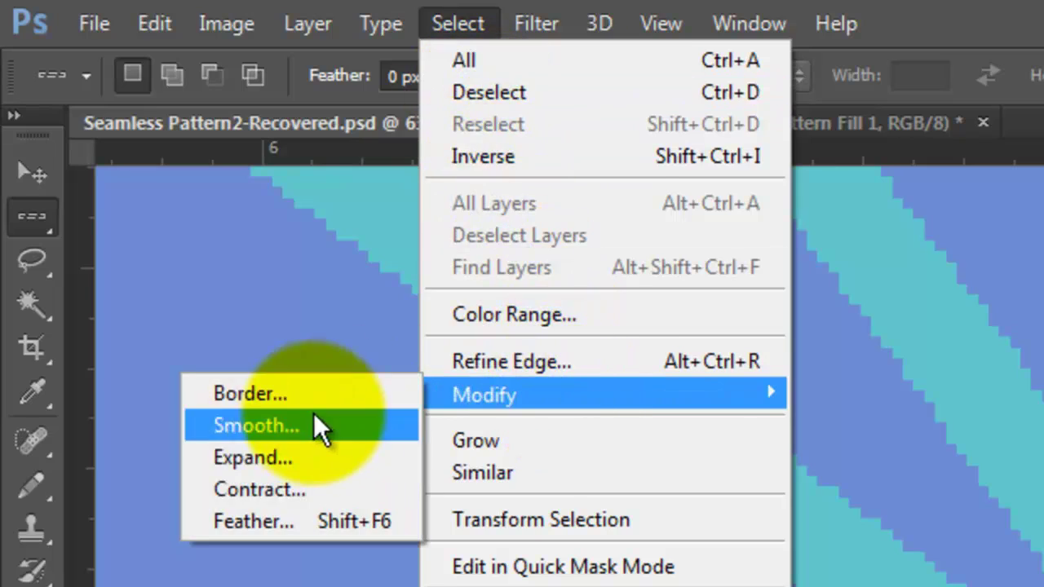
click(258, 456)
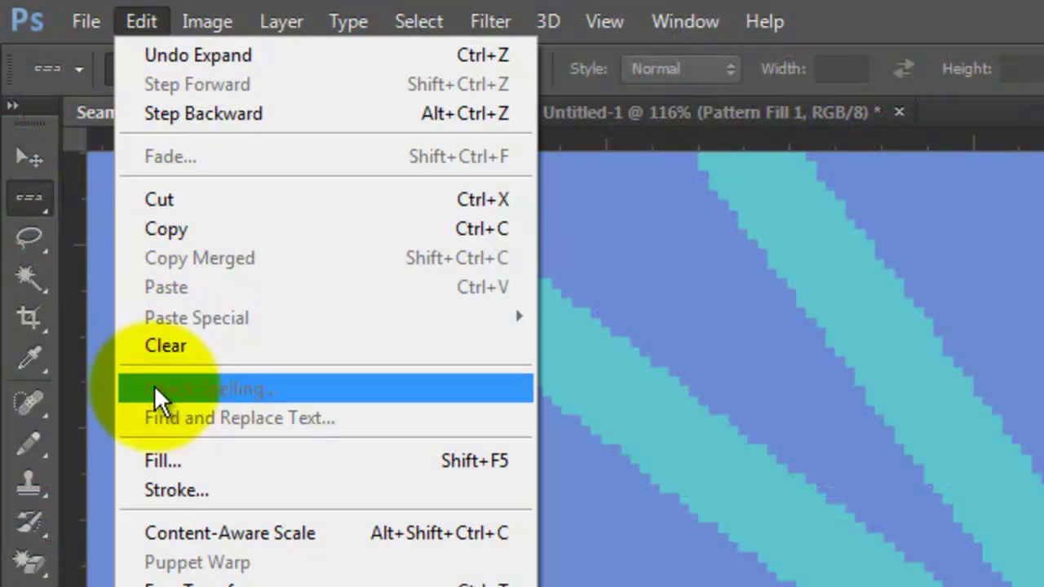
click(153, 455)
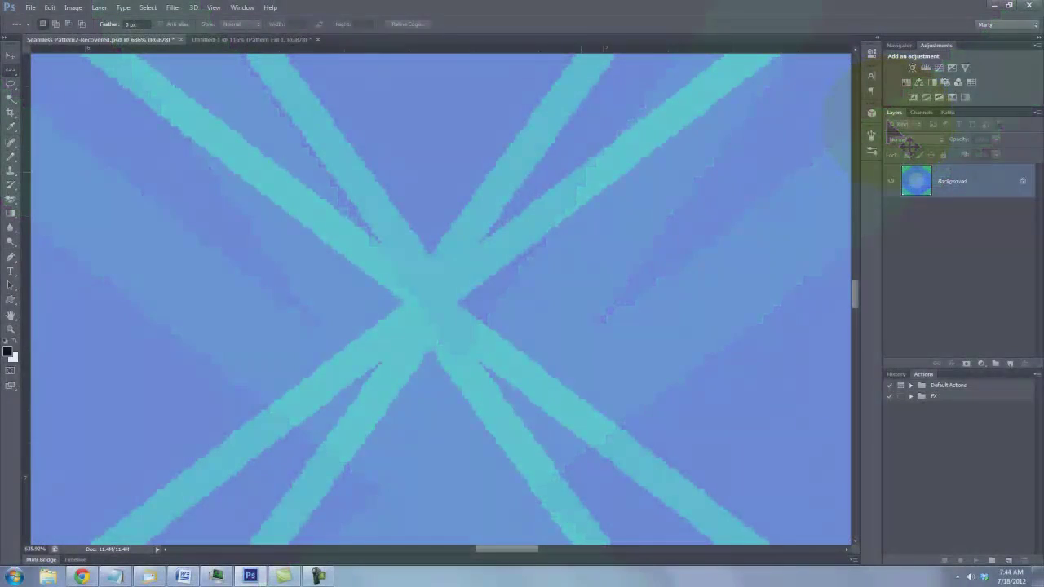
Step: Fit the whole tile in the window and define it as a new pattern
key(ctrl+0)
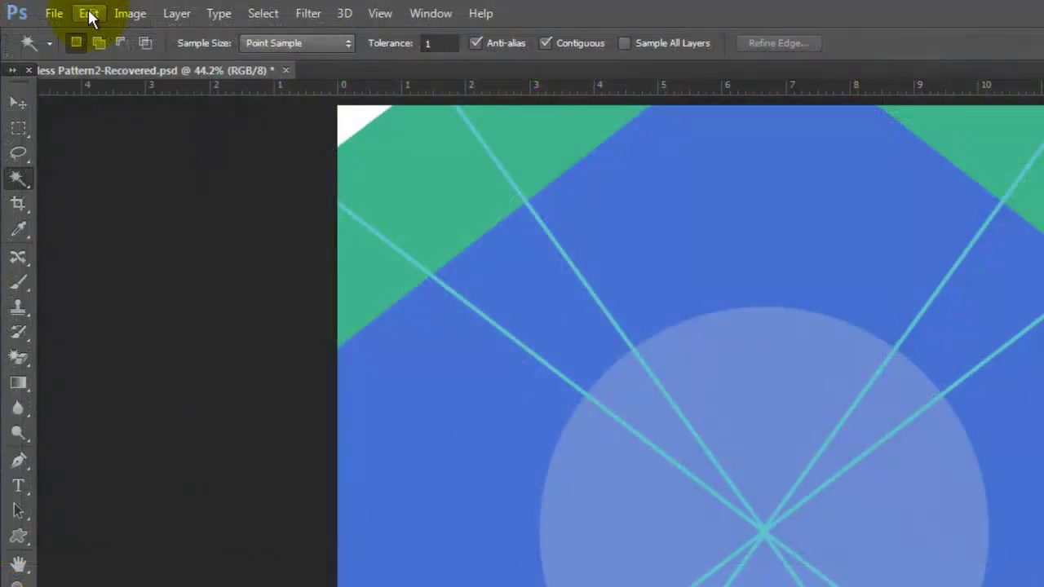
click(88, 13)
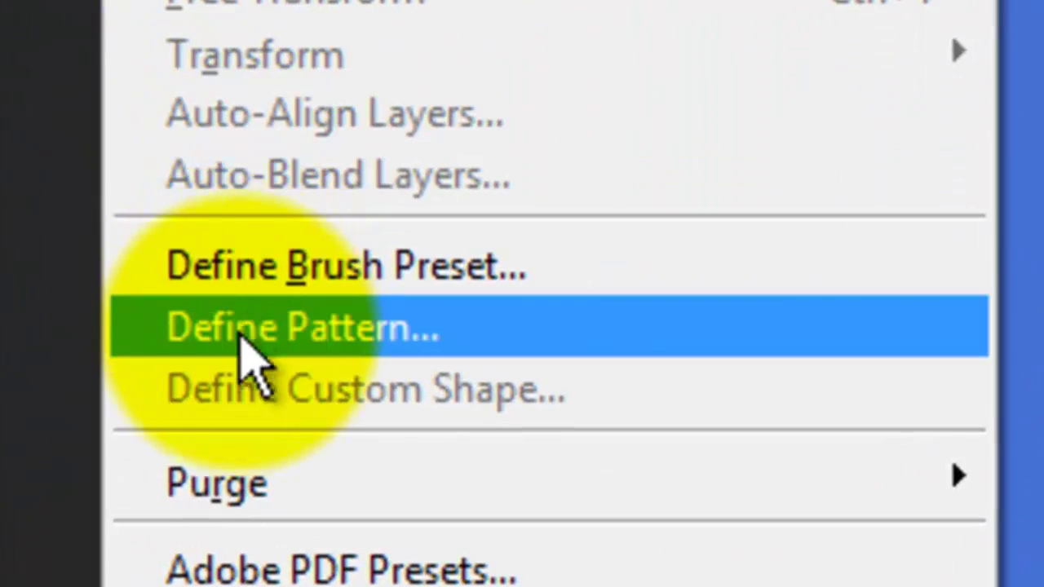
click(242, 327)
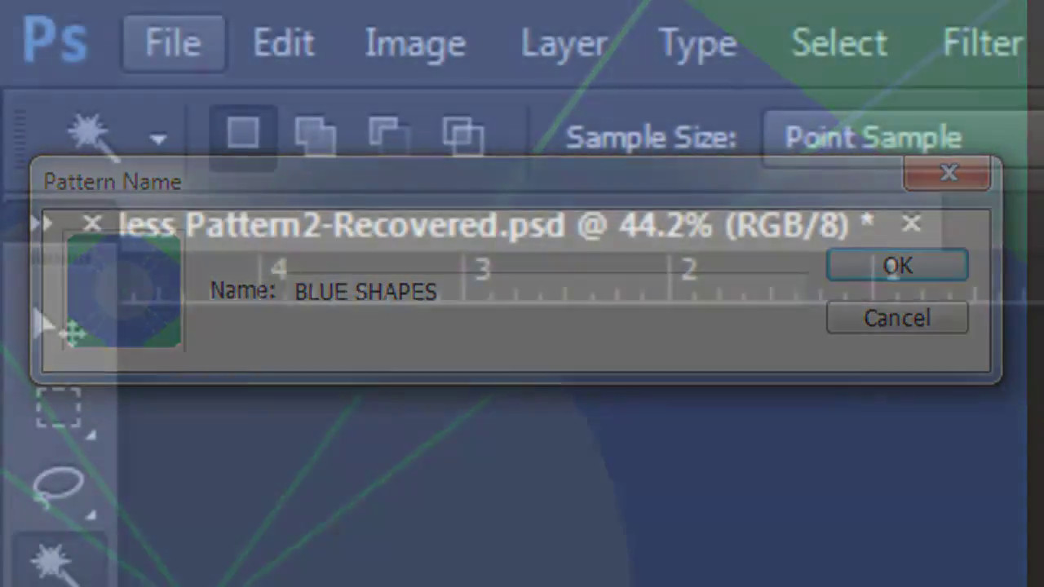
Step: Create a new blank 1280×720 px document at 150 ppi
click(175, 49)
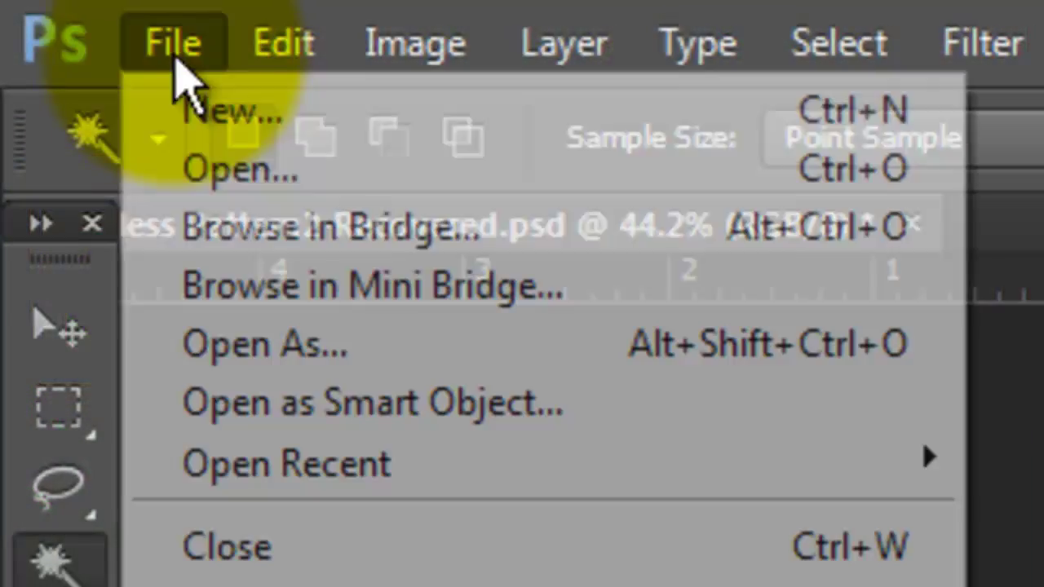
click(224, 114)
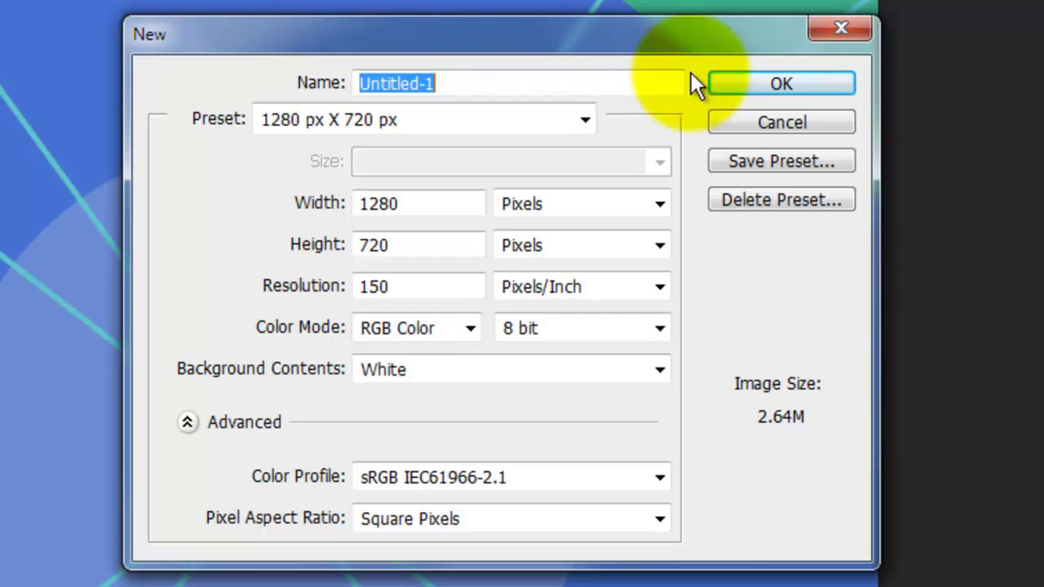
click(766, 90)
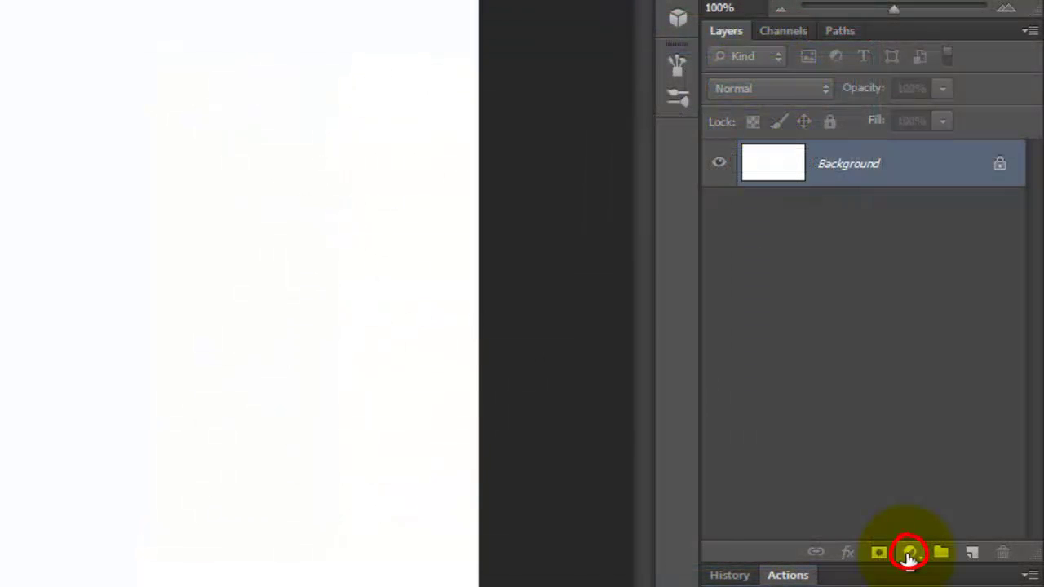
Step: Add a Pattern fill layer using BLUE SHAPES and set its scale to 14%
click(908, 552)
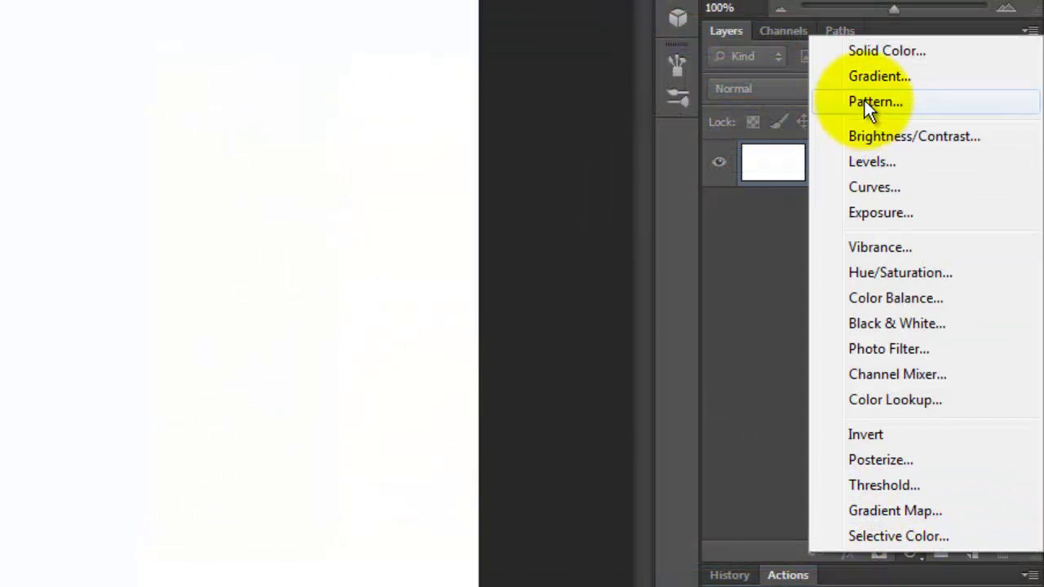
click(864, 100)
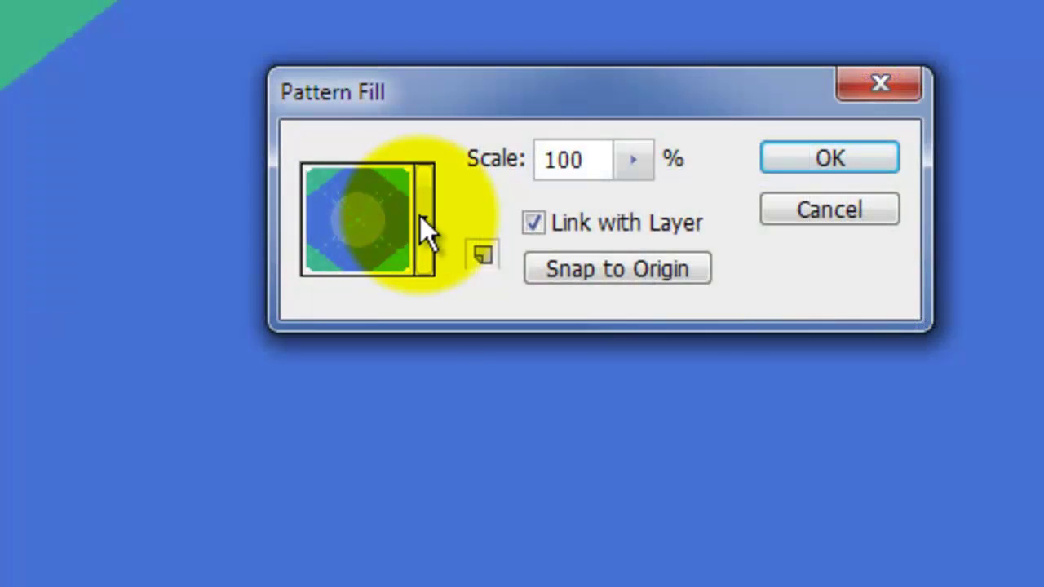
click(422, 218)
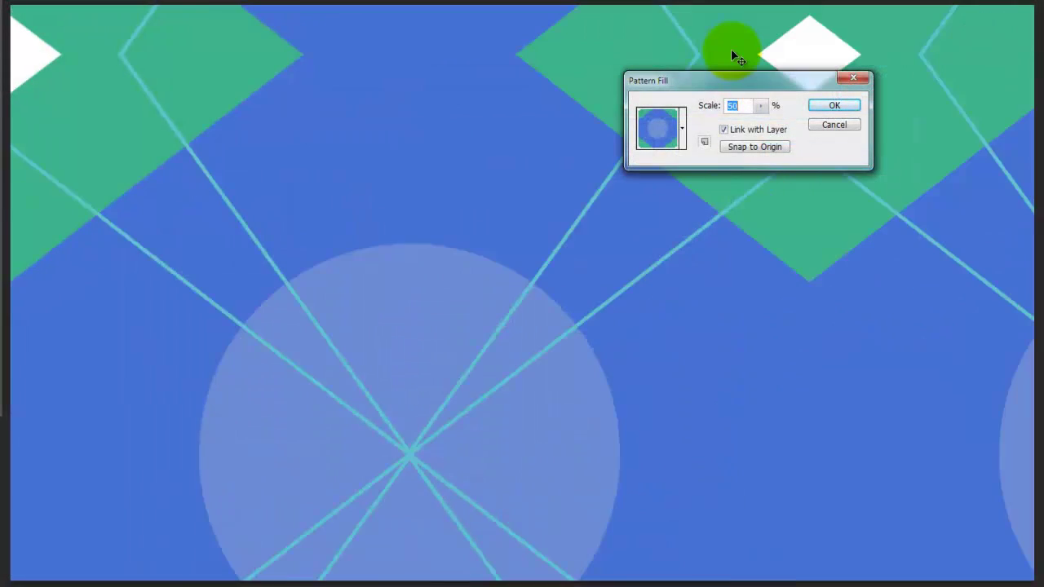
key(shift+Down)
key(shift+Down)
key(shift+Down)
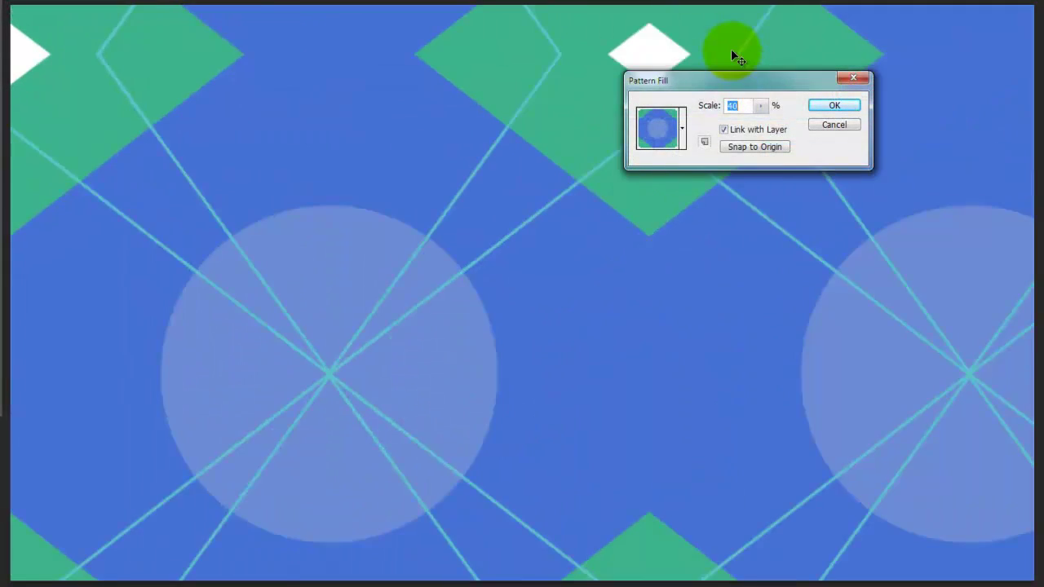
key(shift+Down)
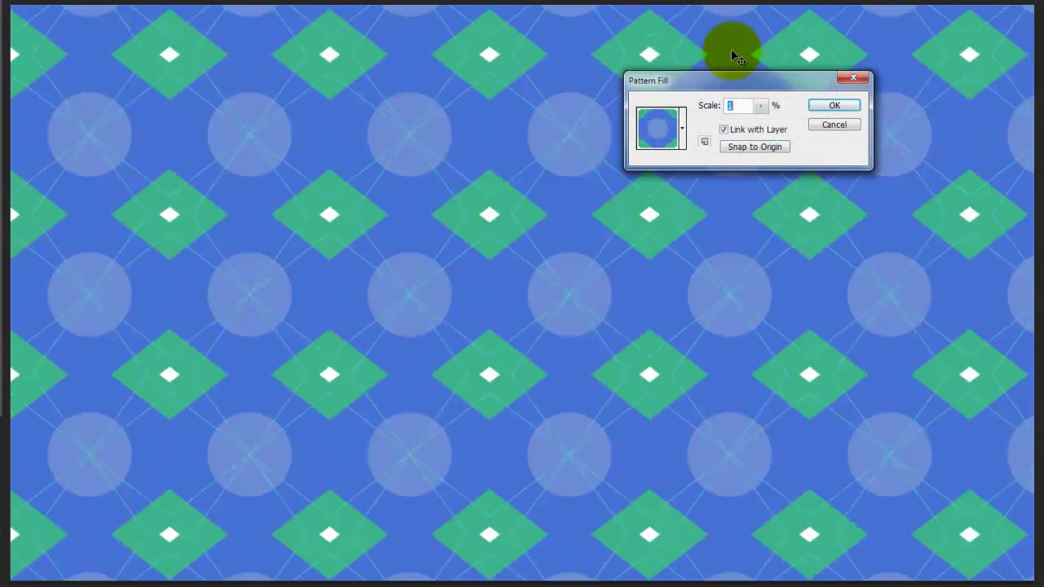
key(Up)
key(Up)
key(Up)
key(Up)
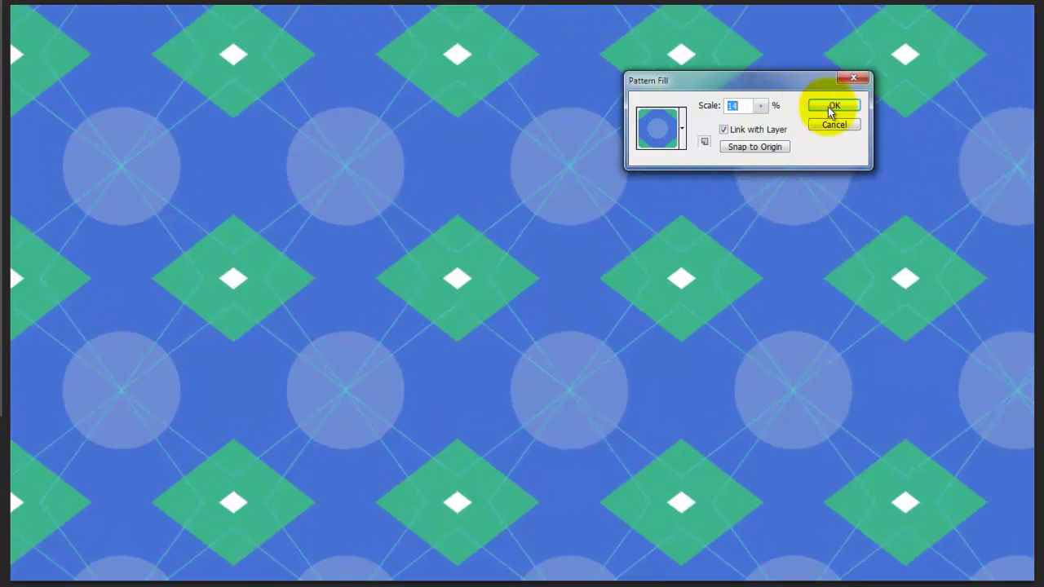